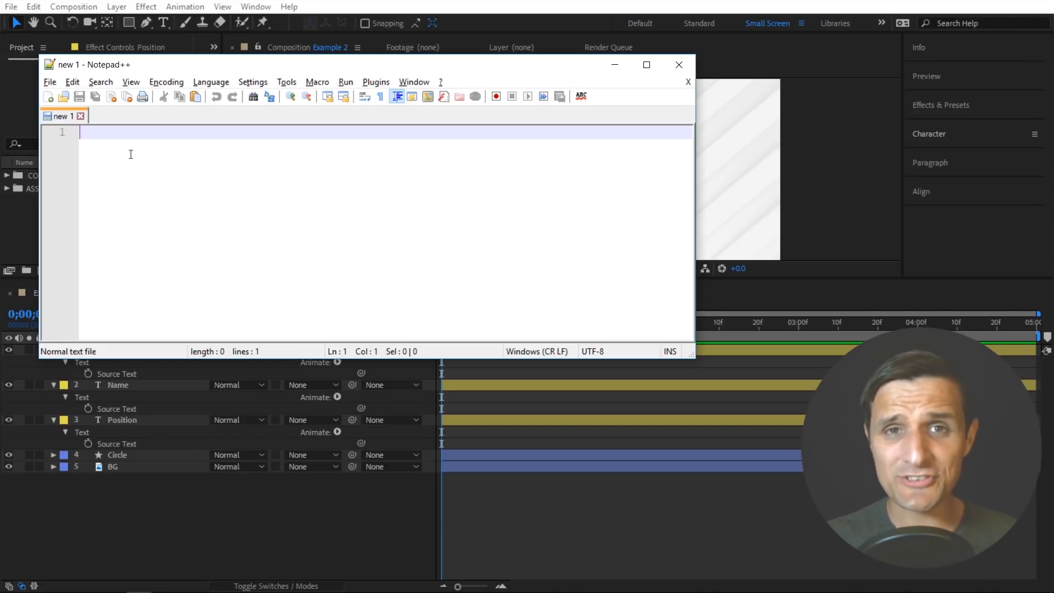
- Set the syntax language of the empty Notepad++ document to JSON
left_click(211, 82)
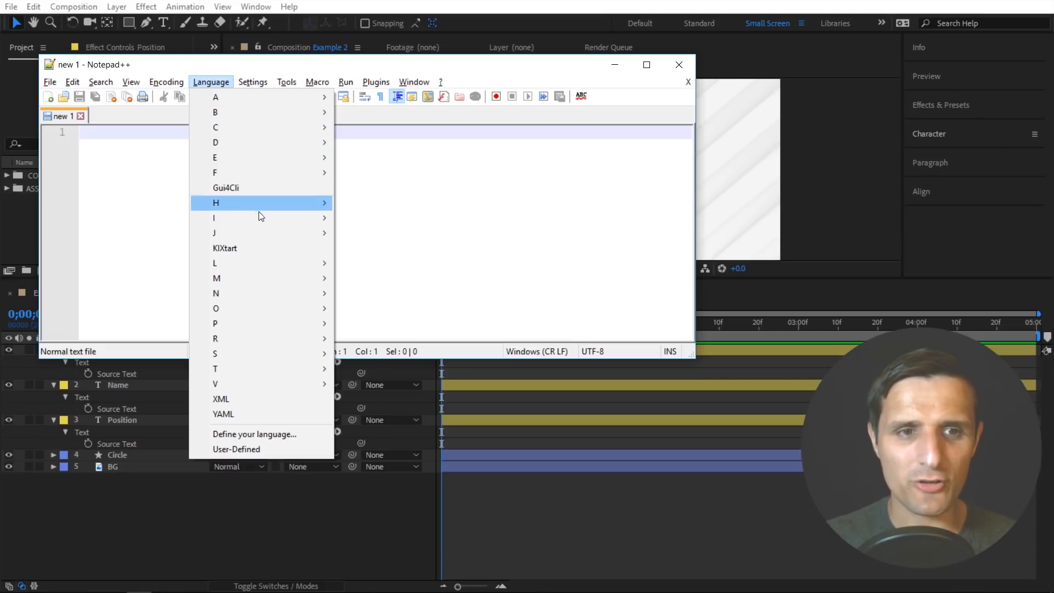
mouse_move(246, 232)
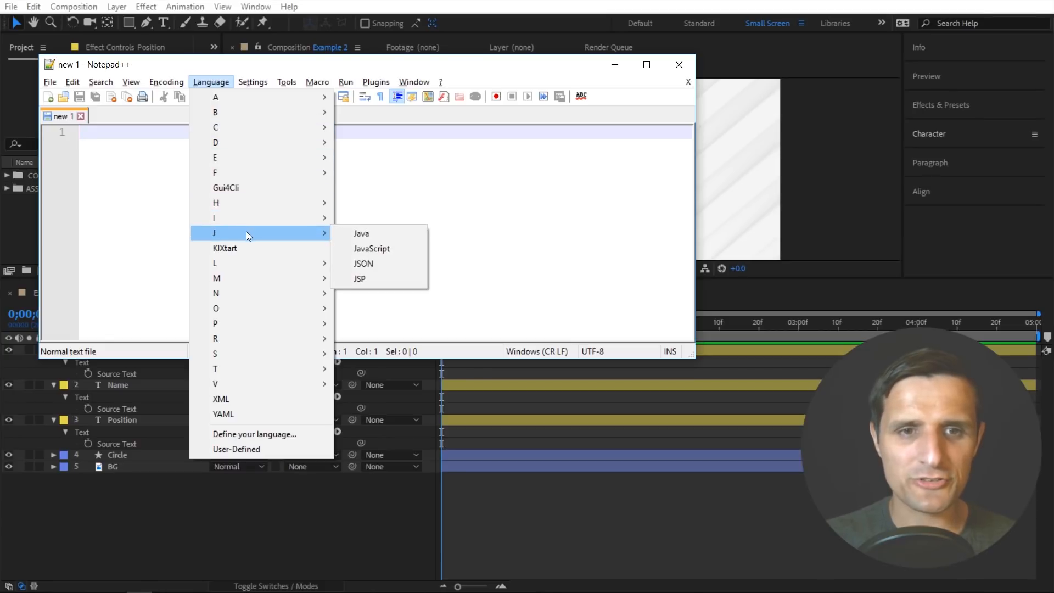
left_click(379, 262)
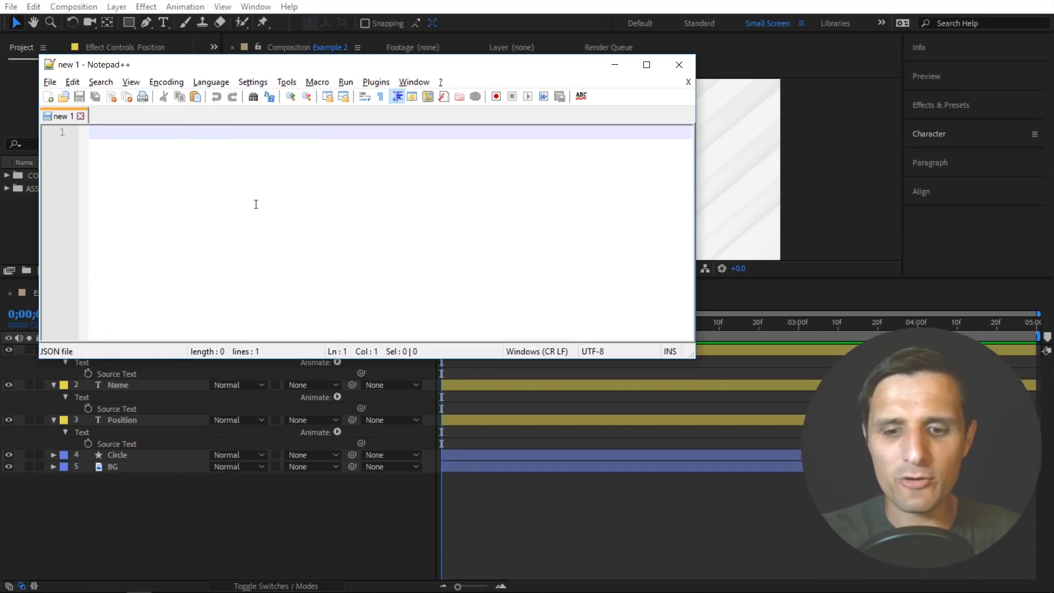
- Write an opening and a closing curly brace on separate lines, with an indented empty line between them
type("{")
key("Return")
key("Return")
type("}")
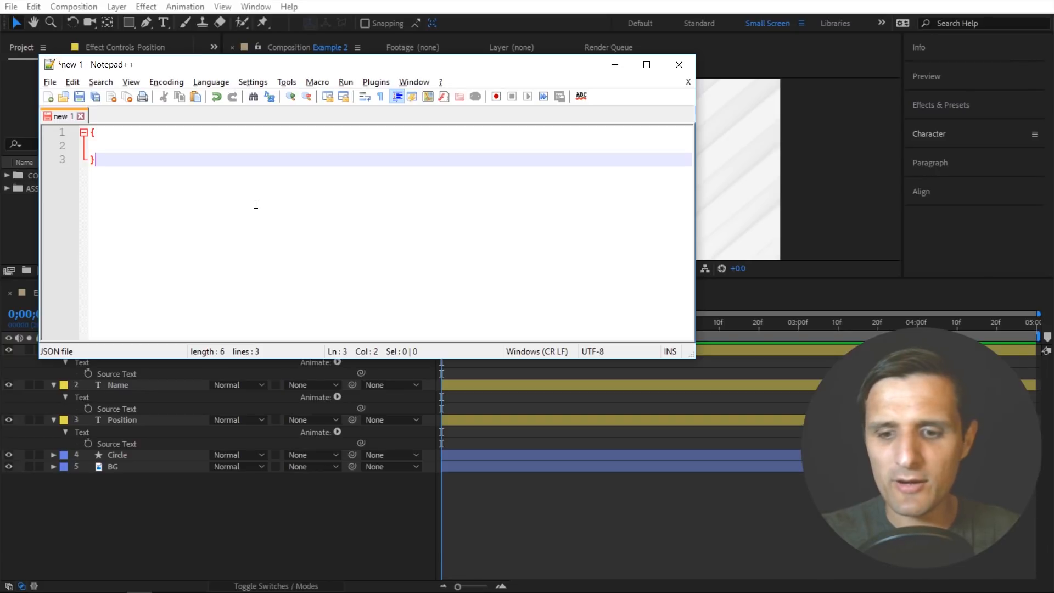
key("Up")
key("Tab")
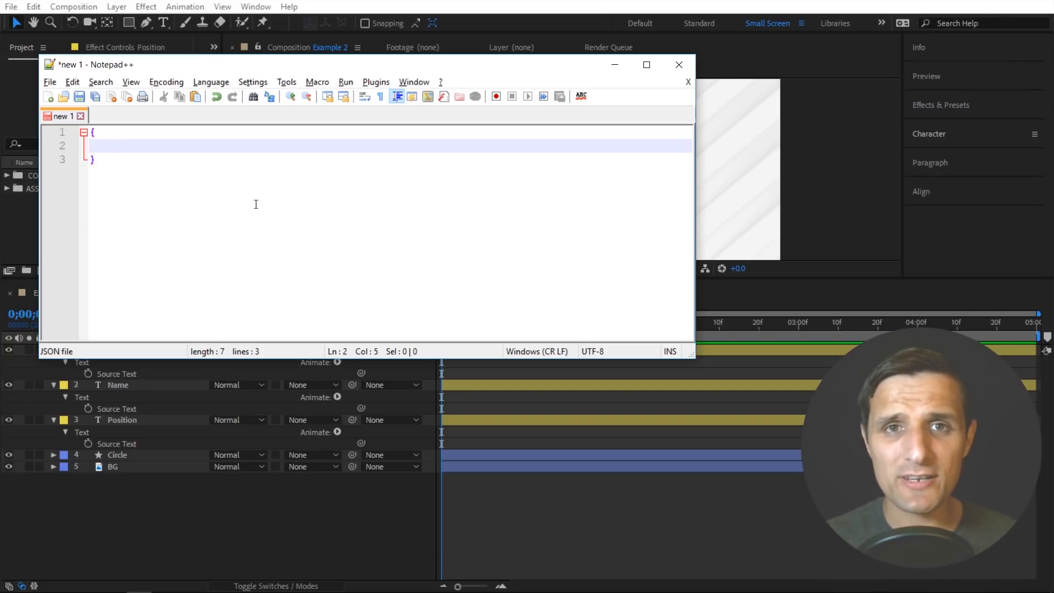
- Add a "player" key on the indented line with an empty curly-brace object as its value
type("\"")
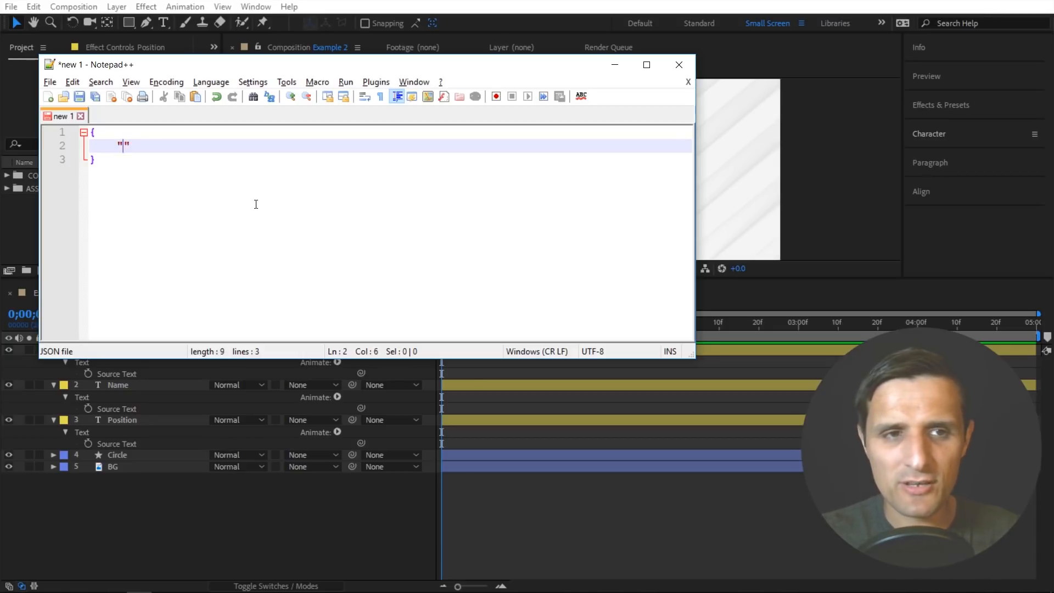
type("player")
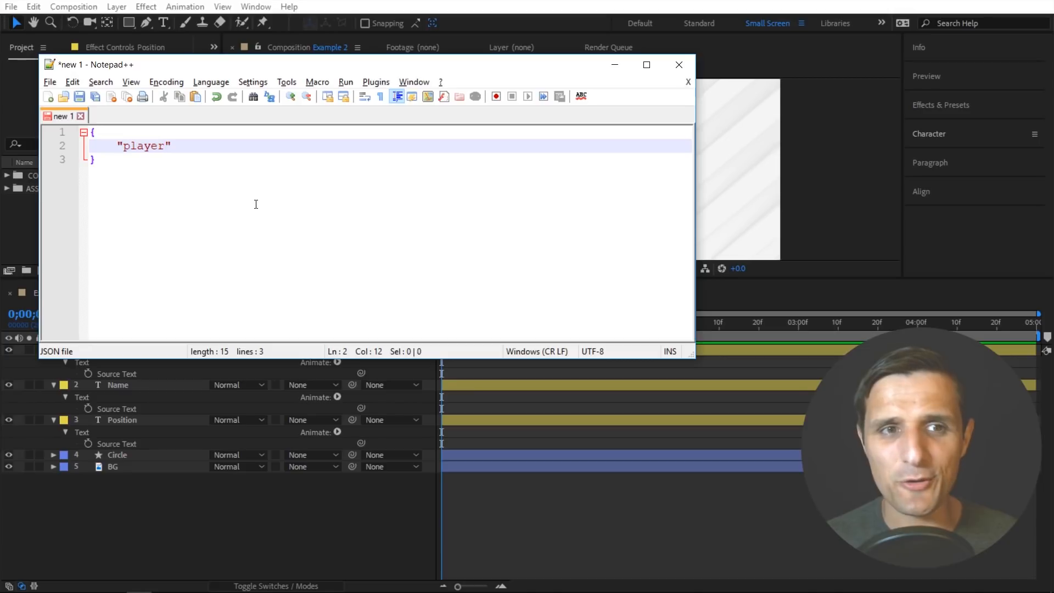
type("\": ")
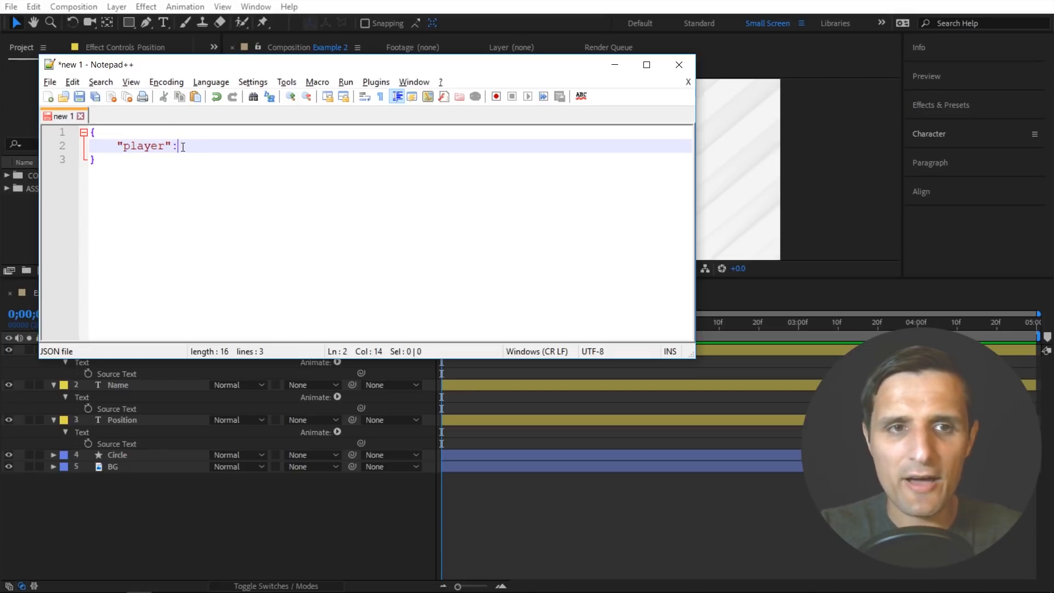
type("{")
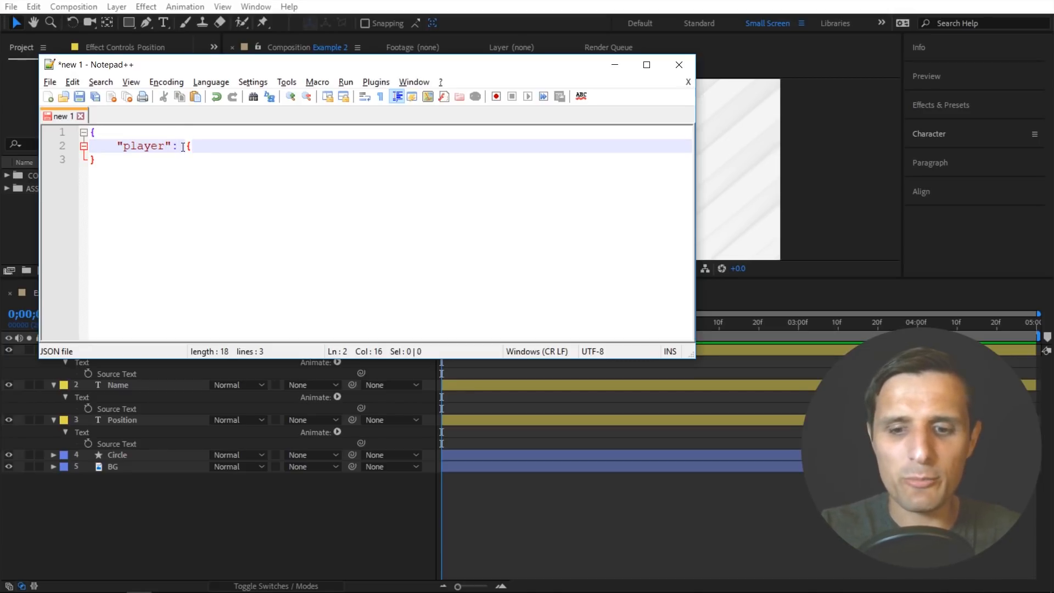
type("}")
key("Left")
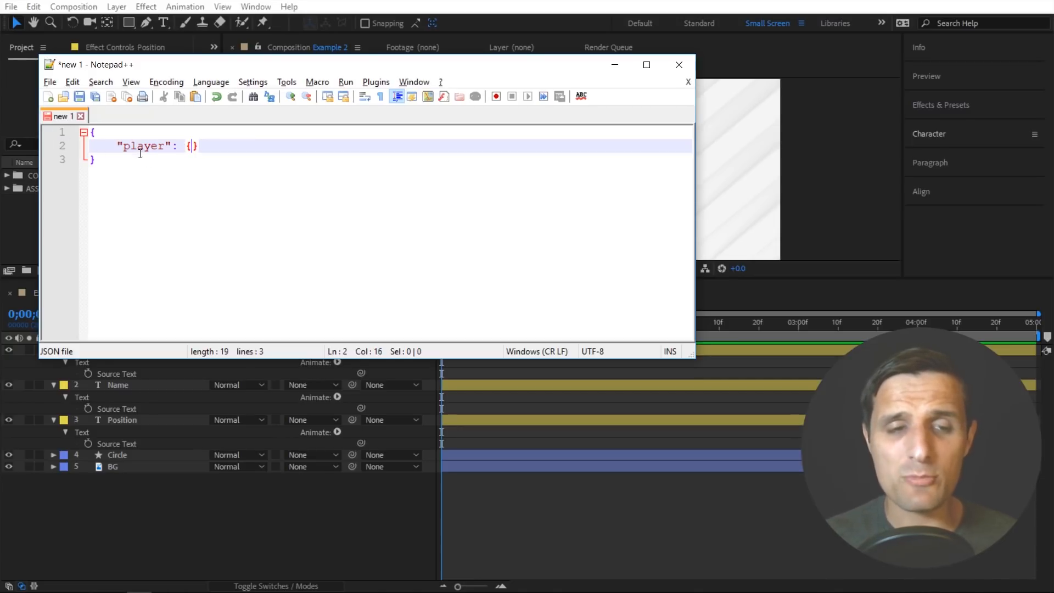
- Inside the player object, add a "name" key with the player's full name as a quoted string
type("\"\"")
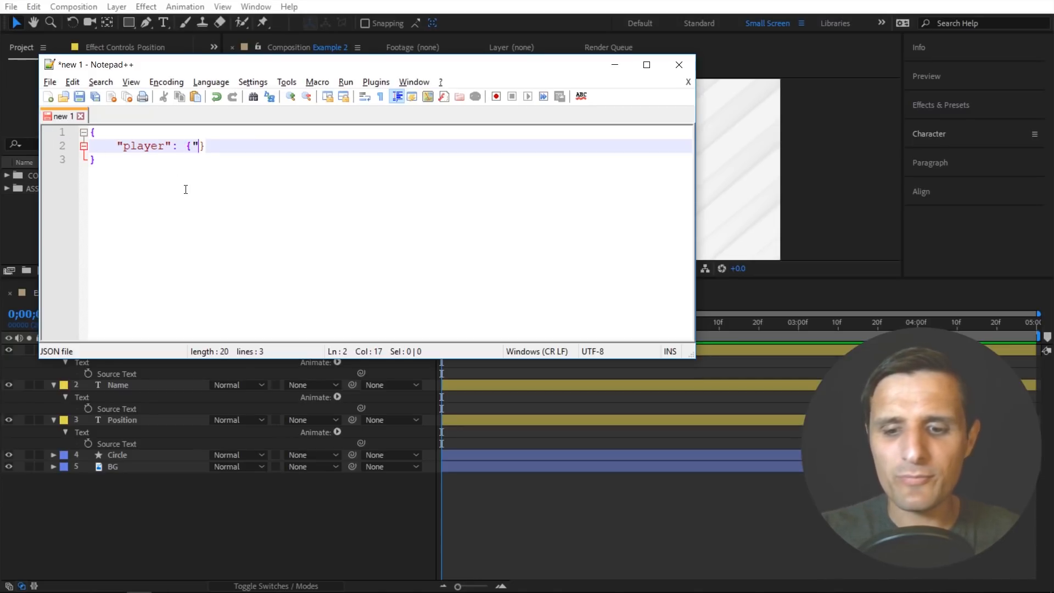
key("Left")
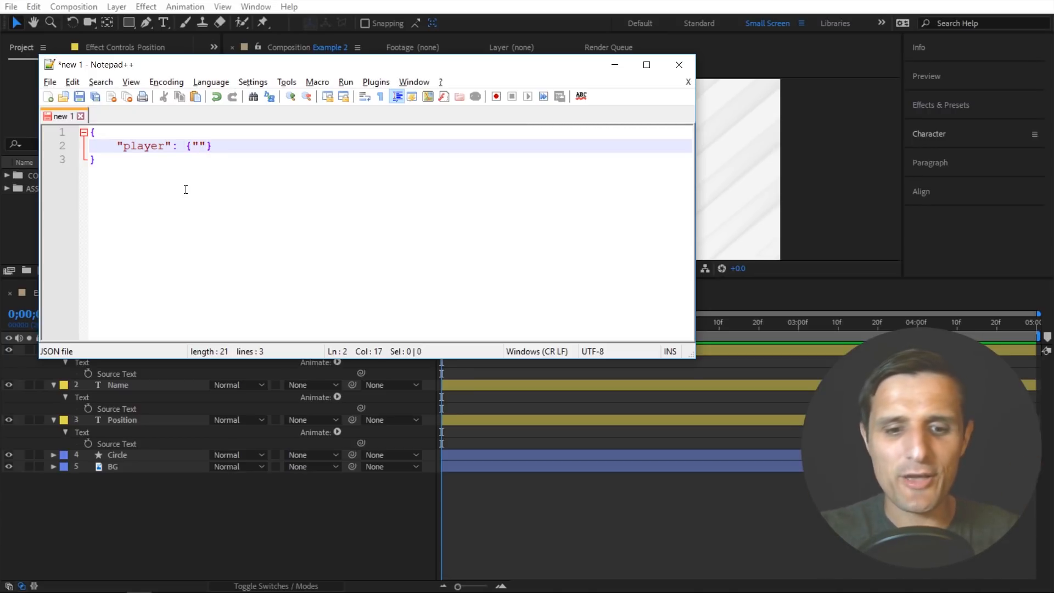
type("name\": \"\"")
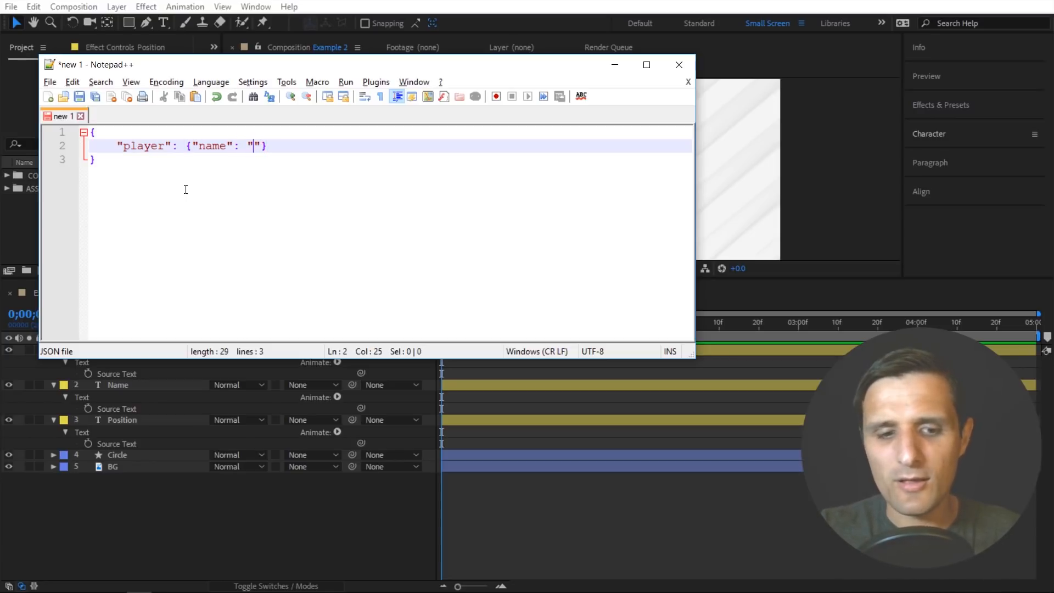
type("Elijah Patrick")
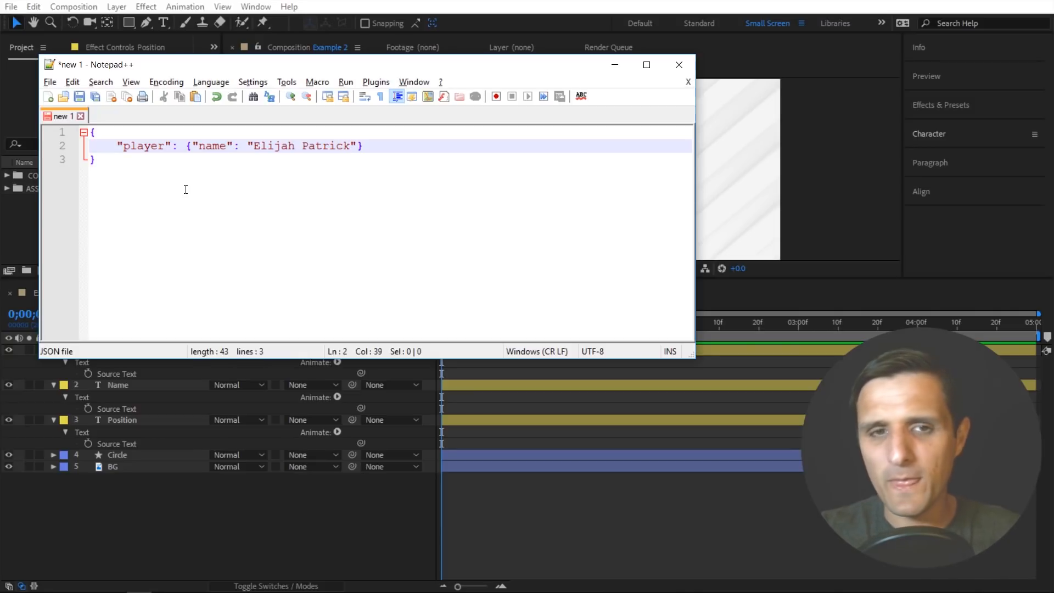
key("Right")
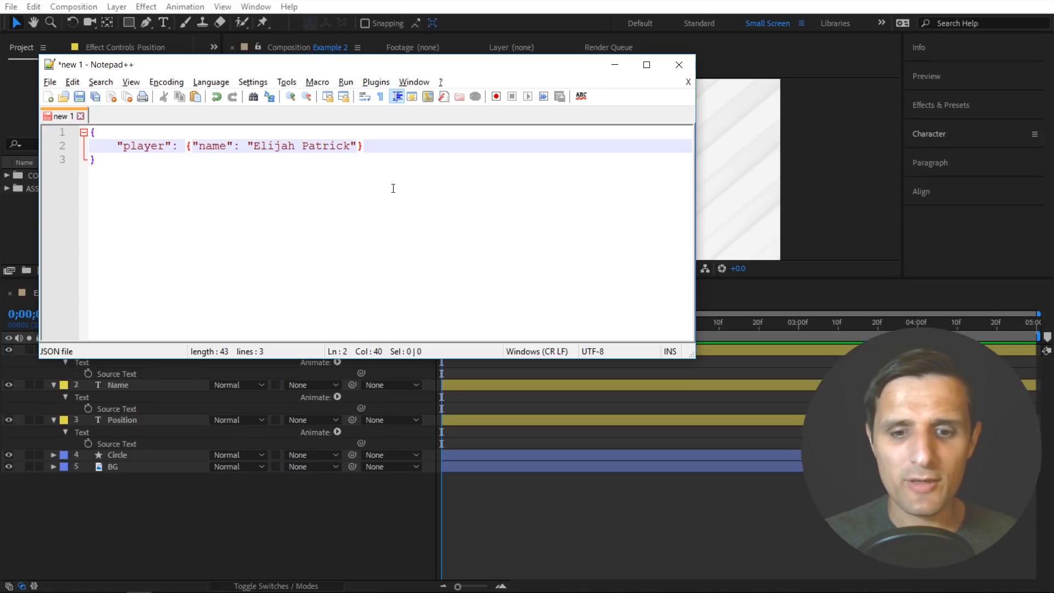
- Add a comma and a "position" key with the value "Forward" after the name entry
type(", ")
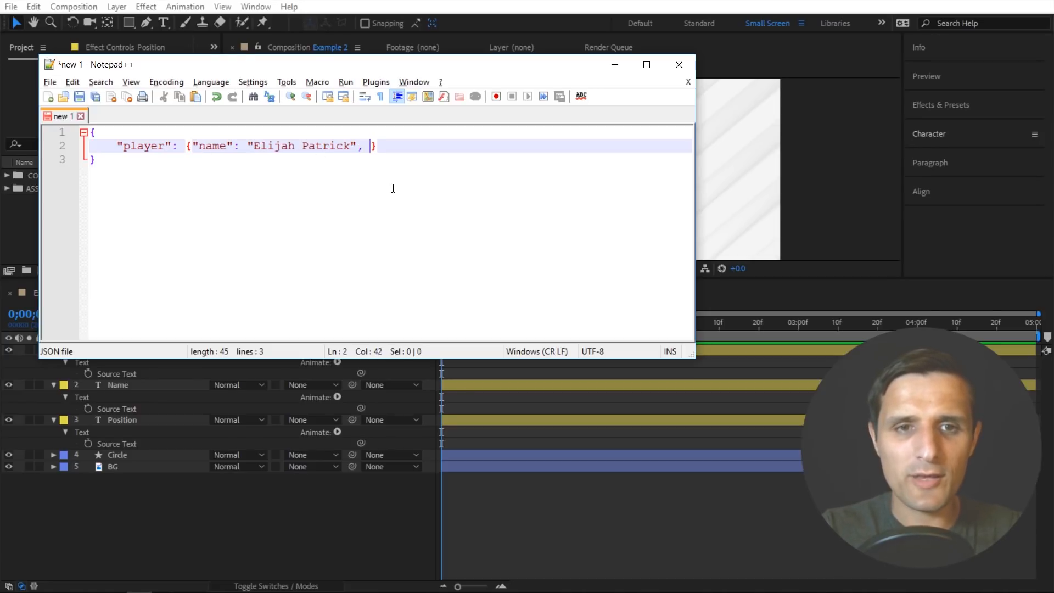
type("\"")
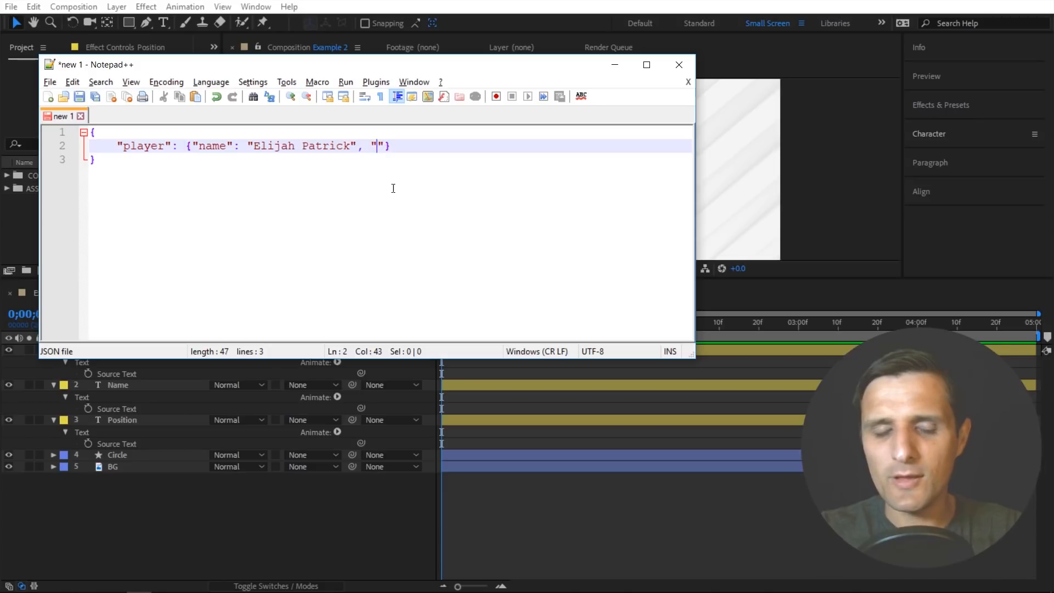
type("pos")
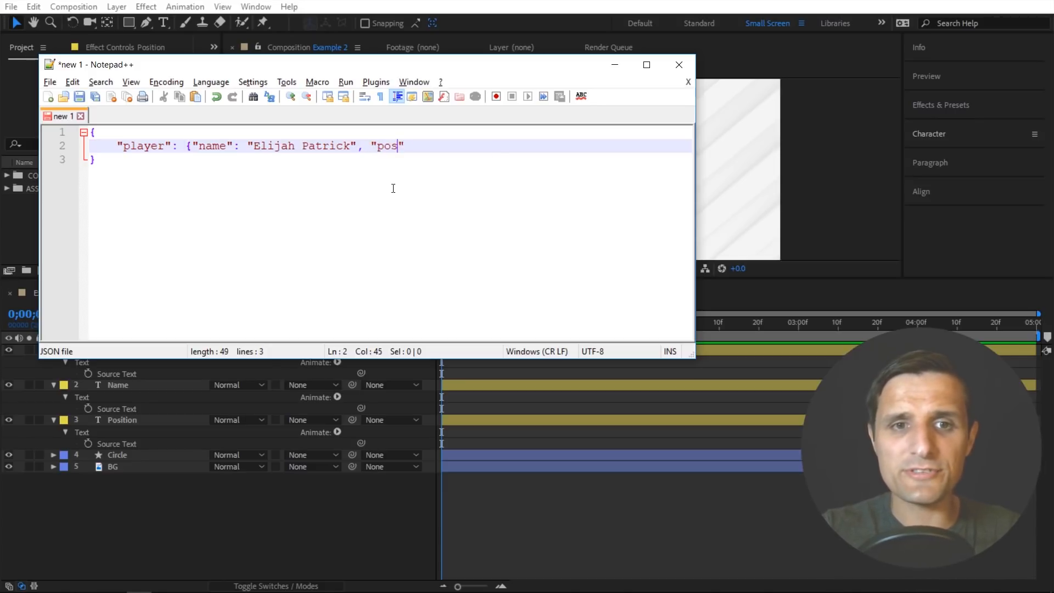
type("ition\"")
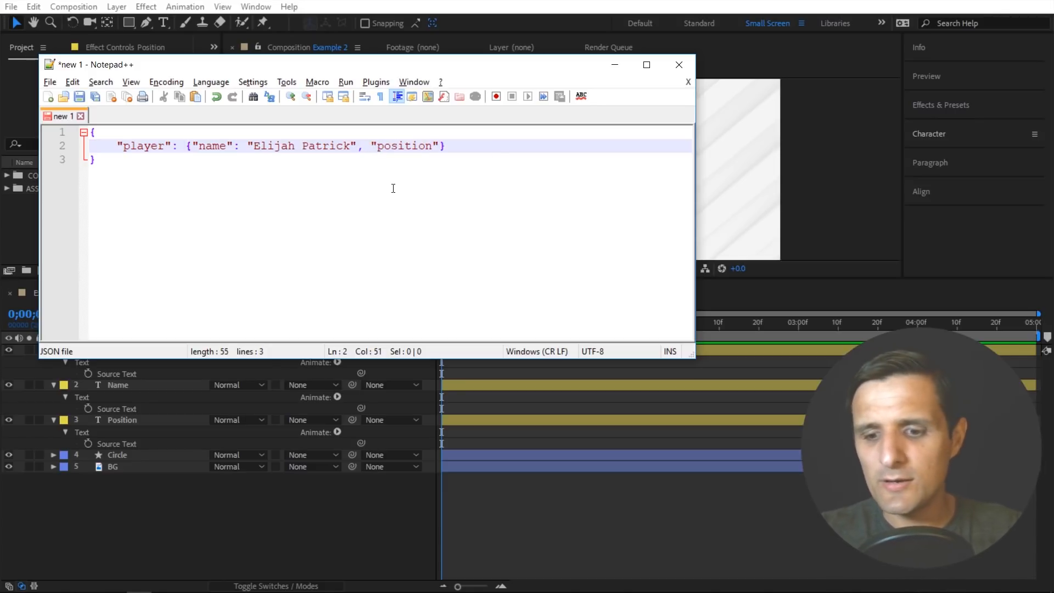
type(":")
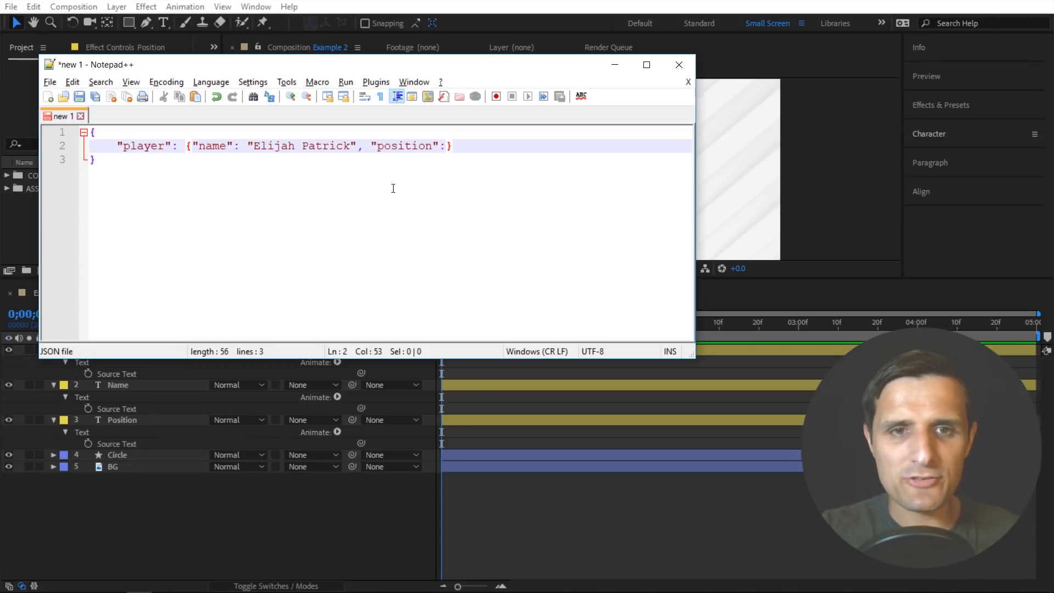
type(" \"")
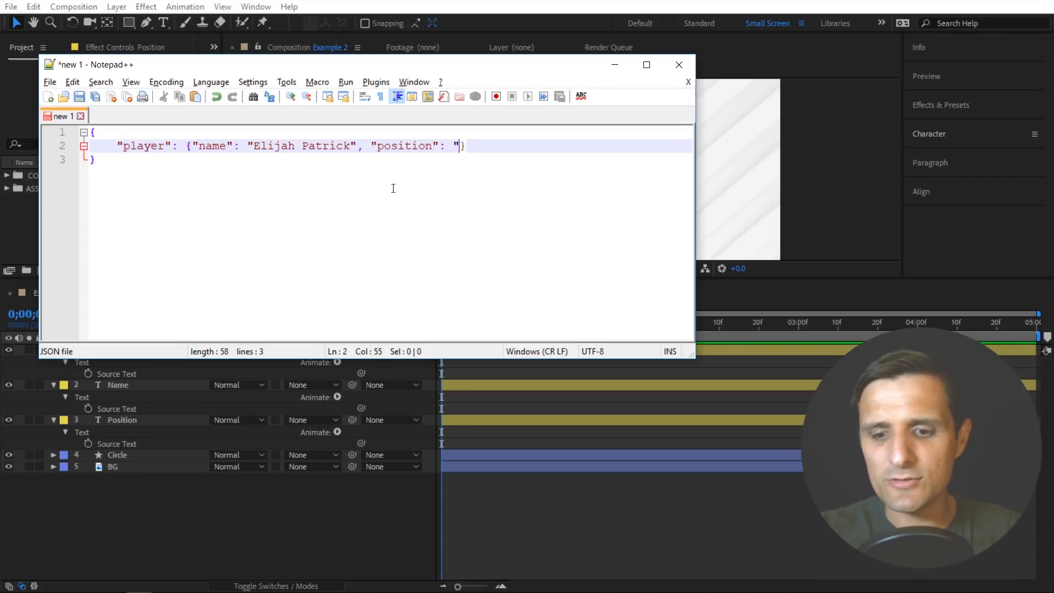
type("Forward")
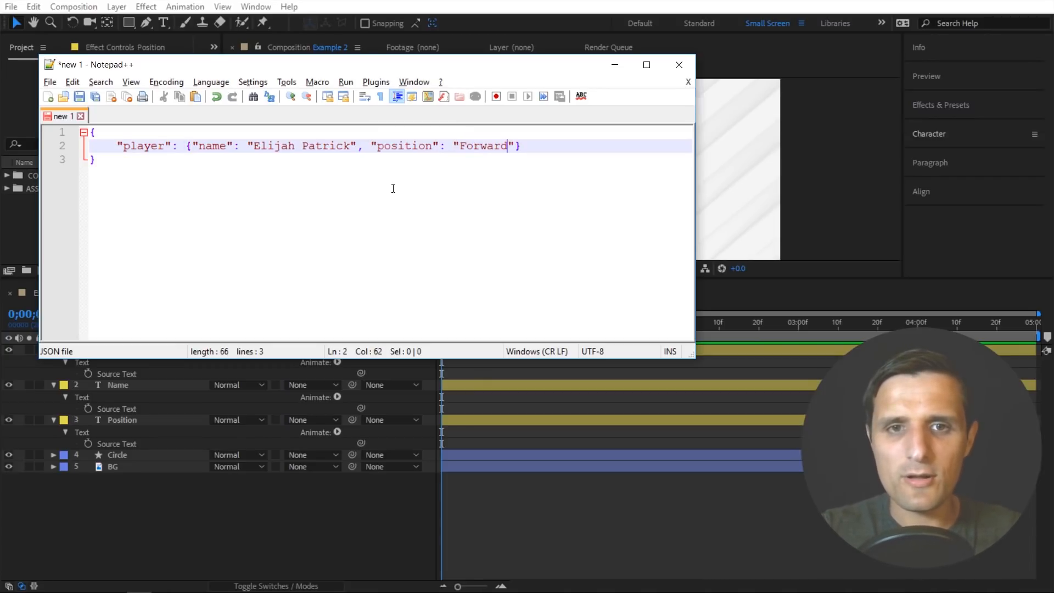
key("Right")
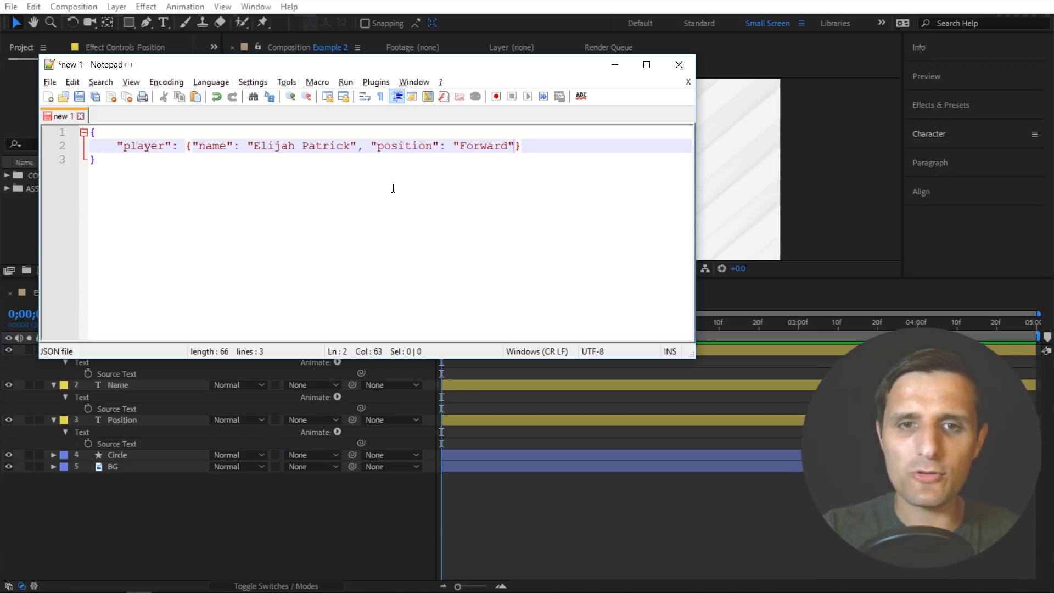
- Add a comma and a "number" key with the unquoted value 11 after the position entry
type(", \"\"")
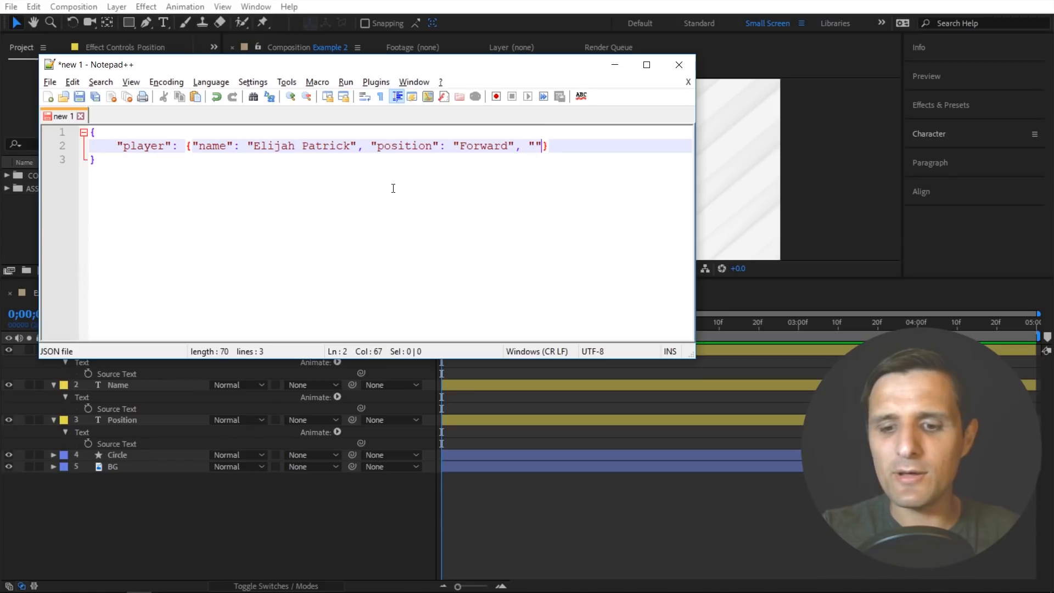
key("Left")
type("number")
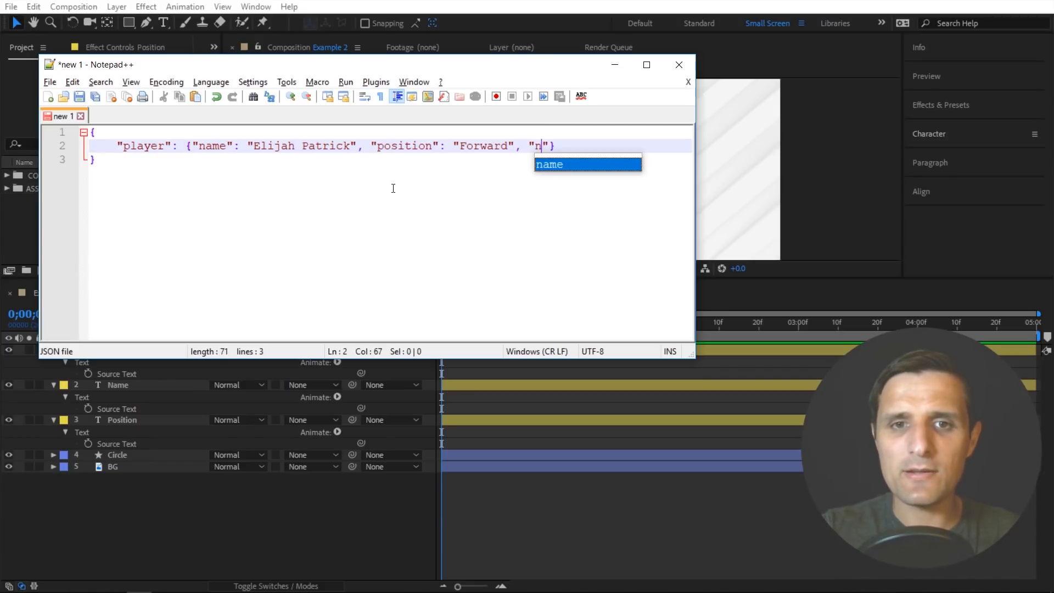
key("Right")
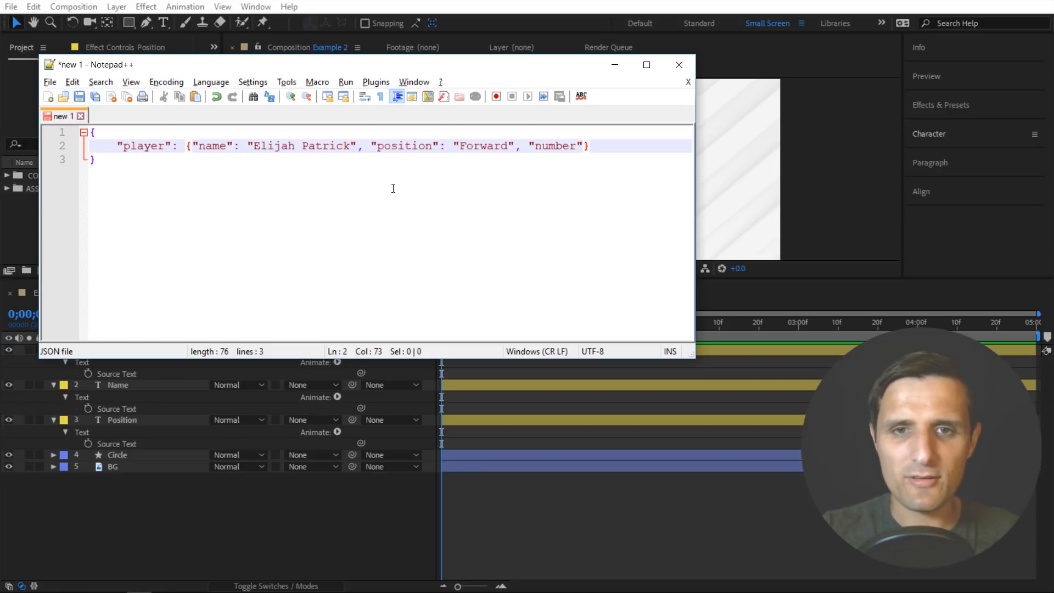
type(": ")
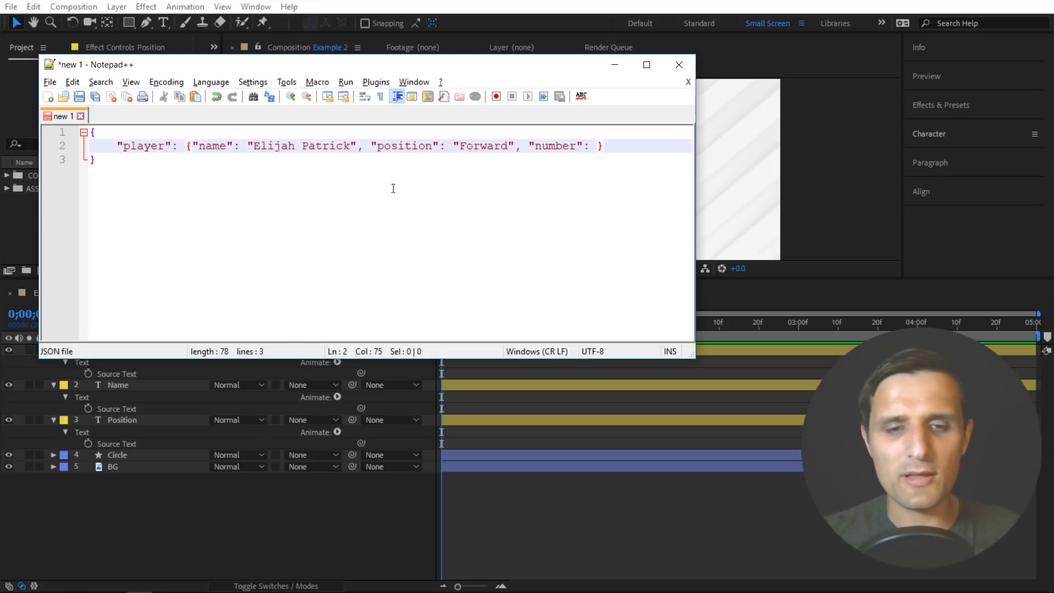
type("11")
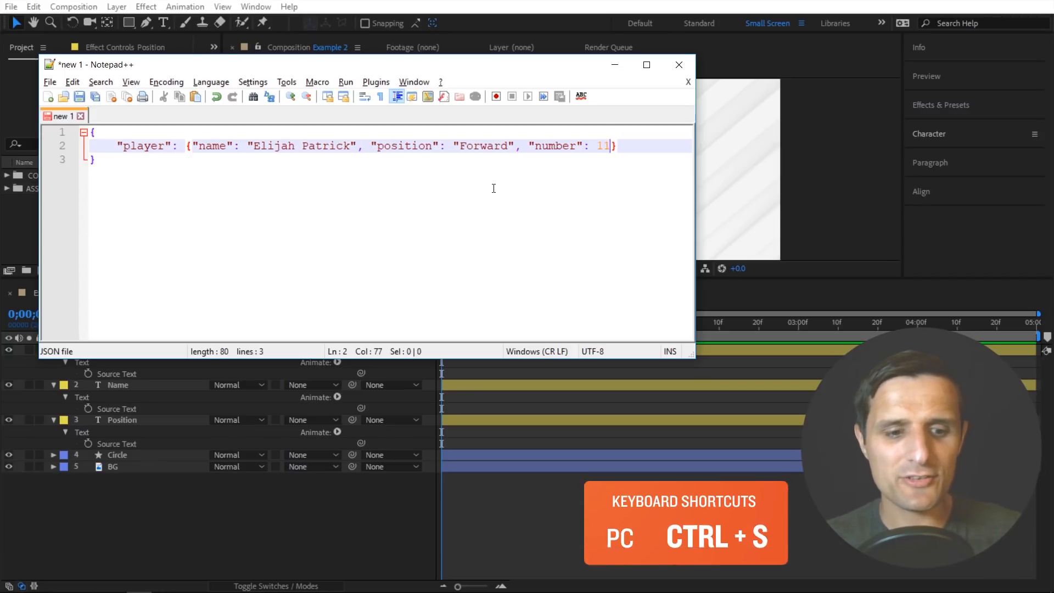
- Save the document as a JSON file named player in the DOCUMENTS folder
key("ctrl+s")
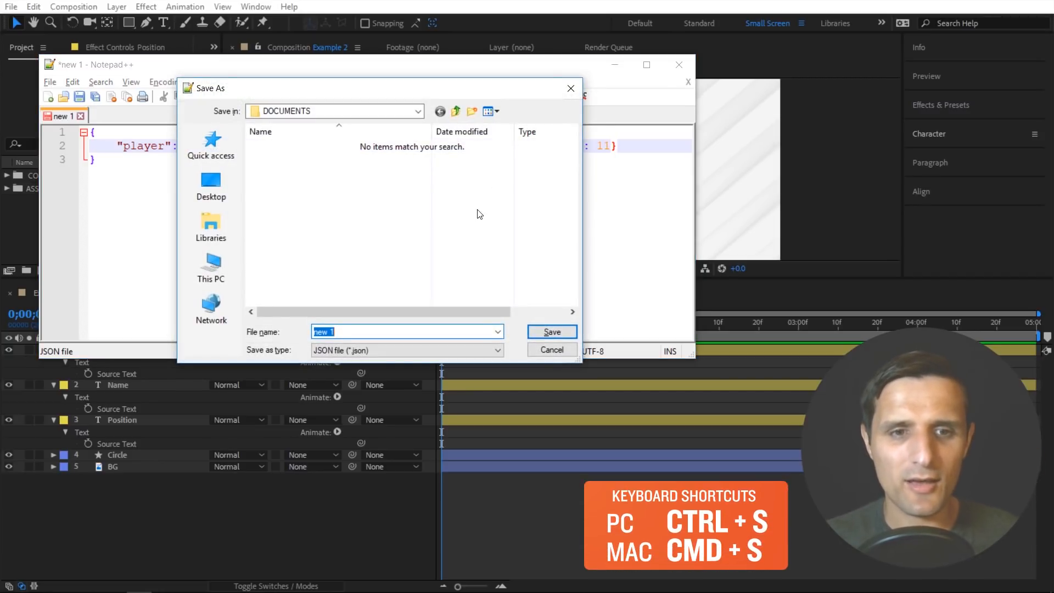
type("player")
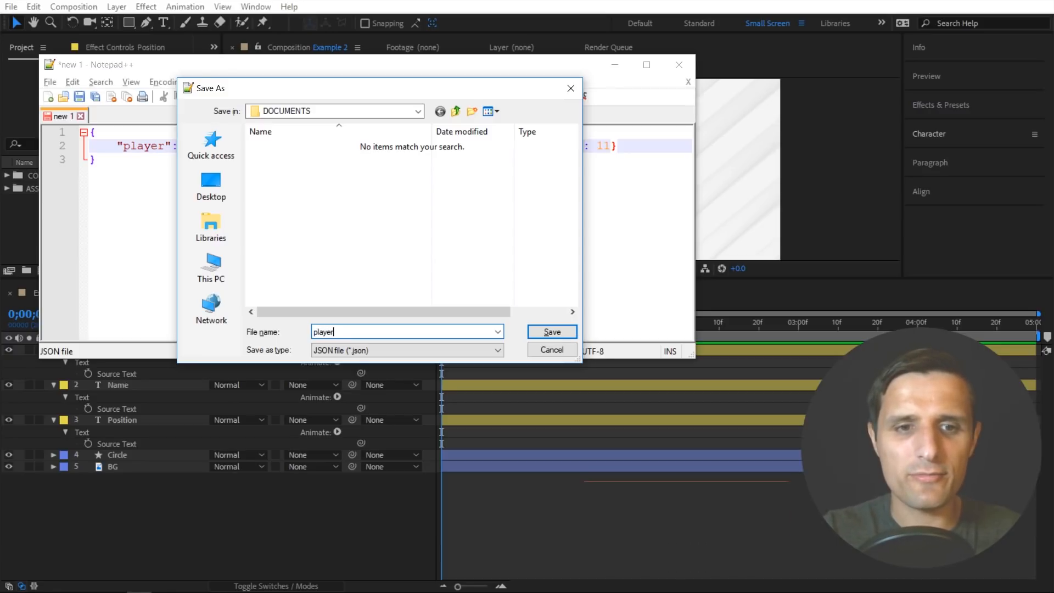
key("Return")
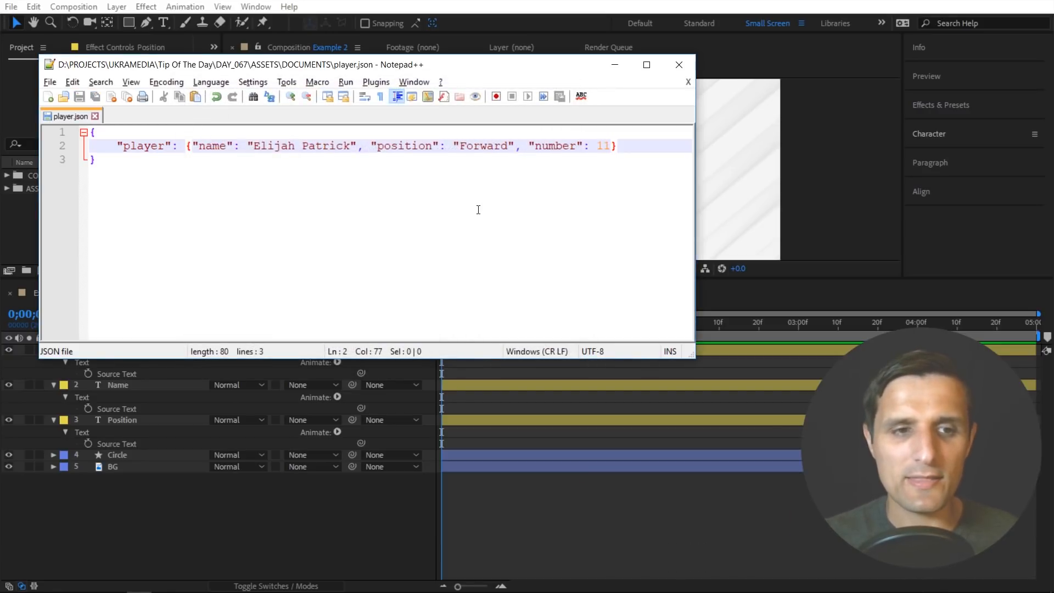
- Switch to After Effects, import player.json from the DOCUMENTS folder and add it as the top layer of the Example 2 composition
left_click(345, 479)
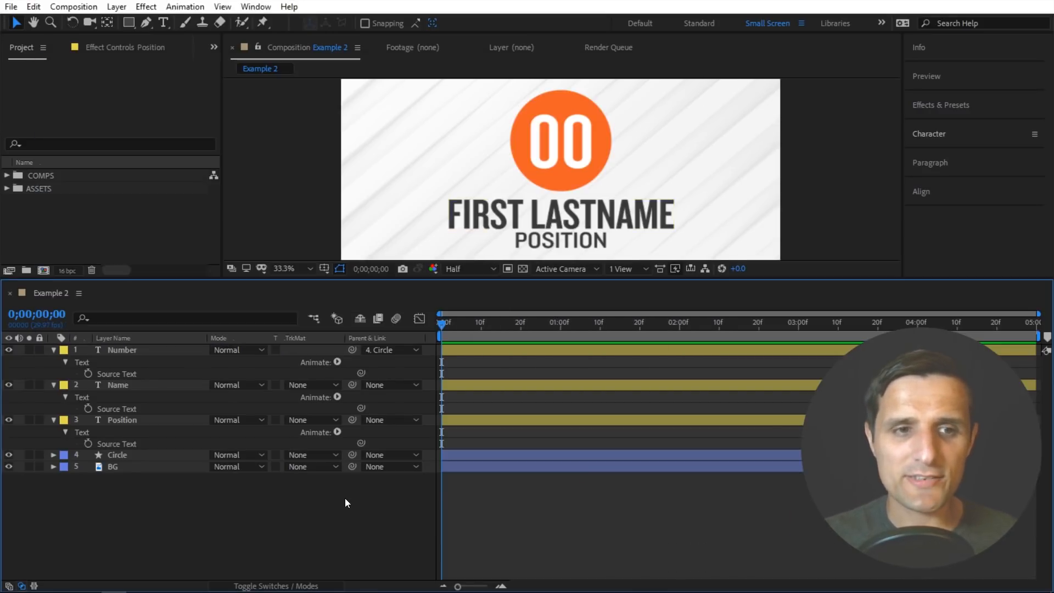
left_click(124, 233)
double_click(124, 233)
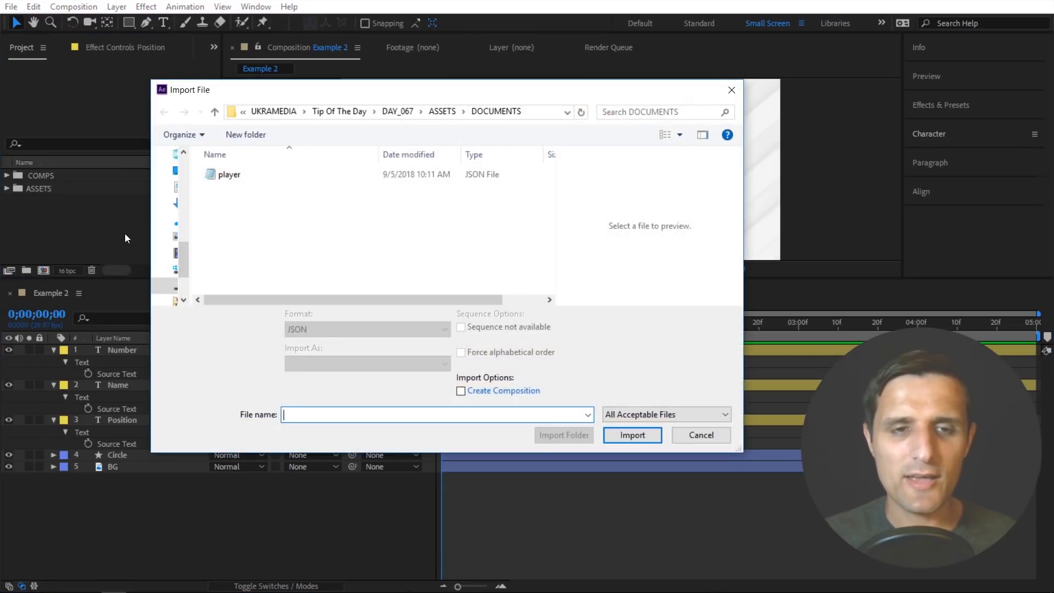
double_click(233, 176)
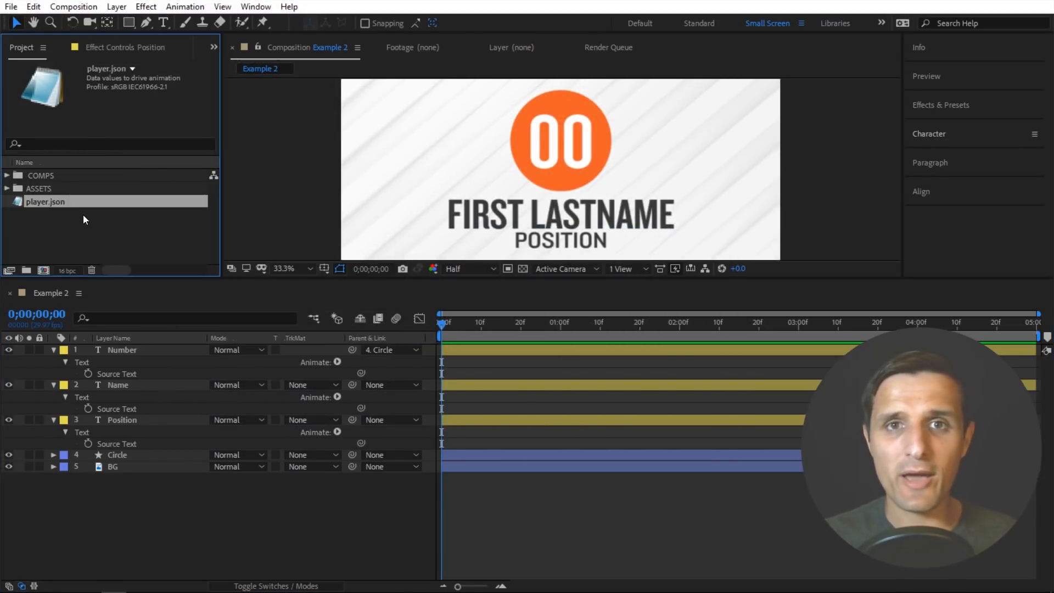
left_click_drag(78, 203, 154, 348)
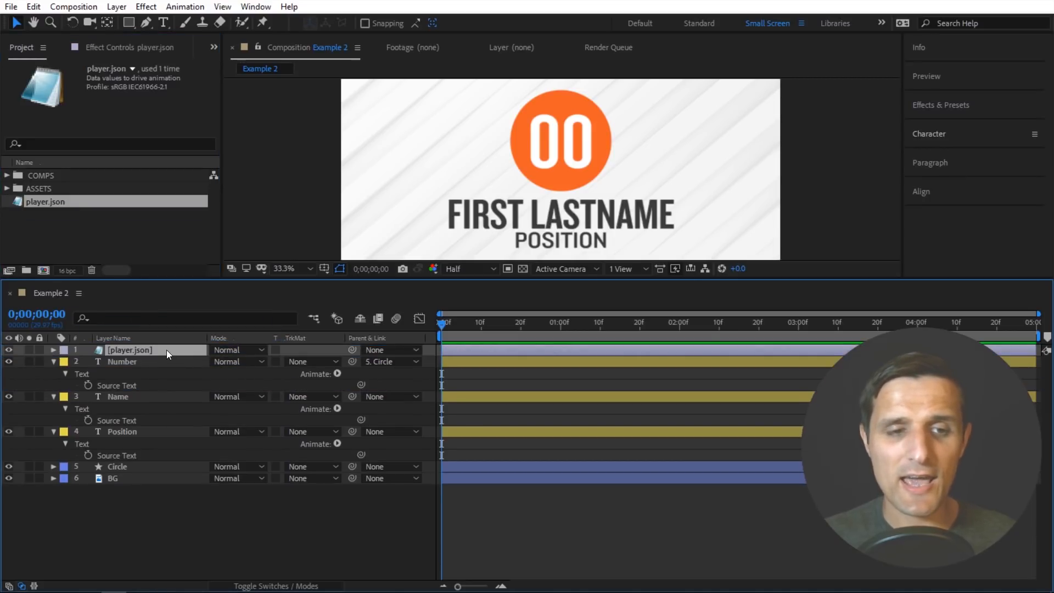
- Expand the player.json layer's data down to its name, position and number properties
left_click(53, 350)
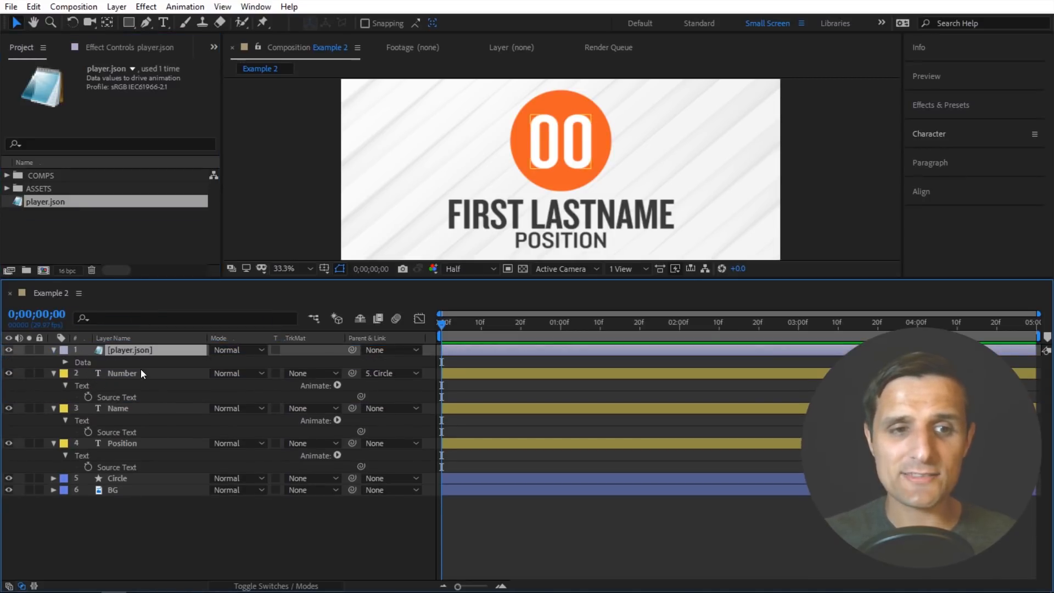
left_click(65, 362)
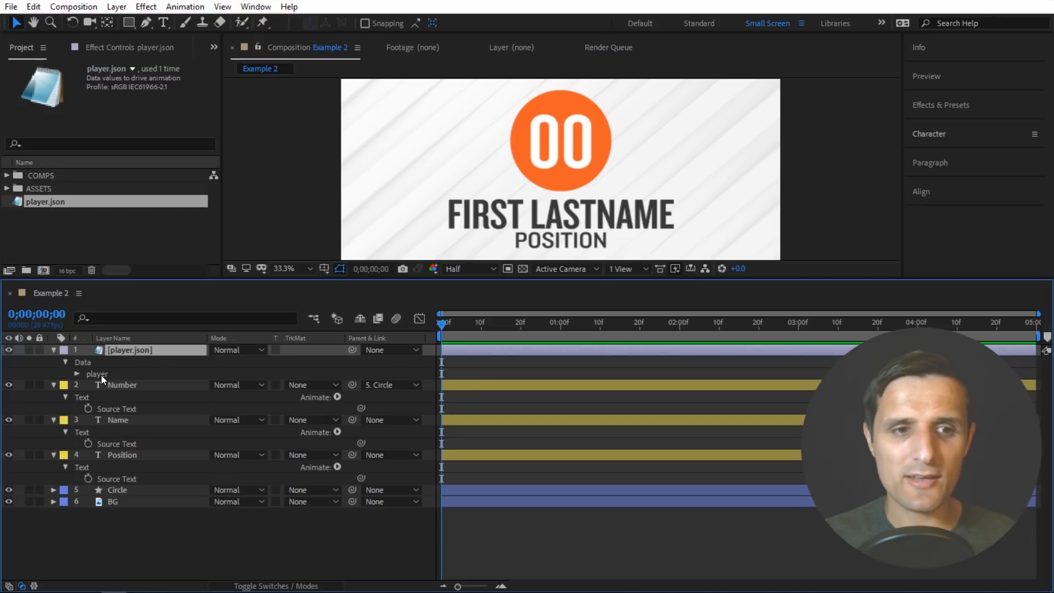
left_click(77, 374)
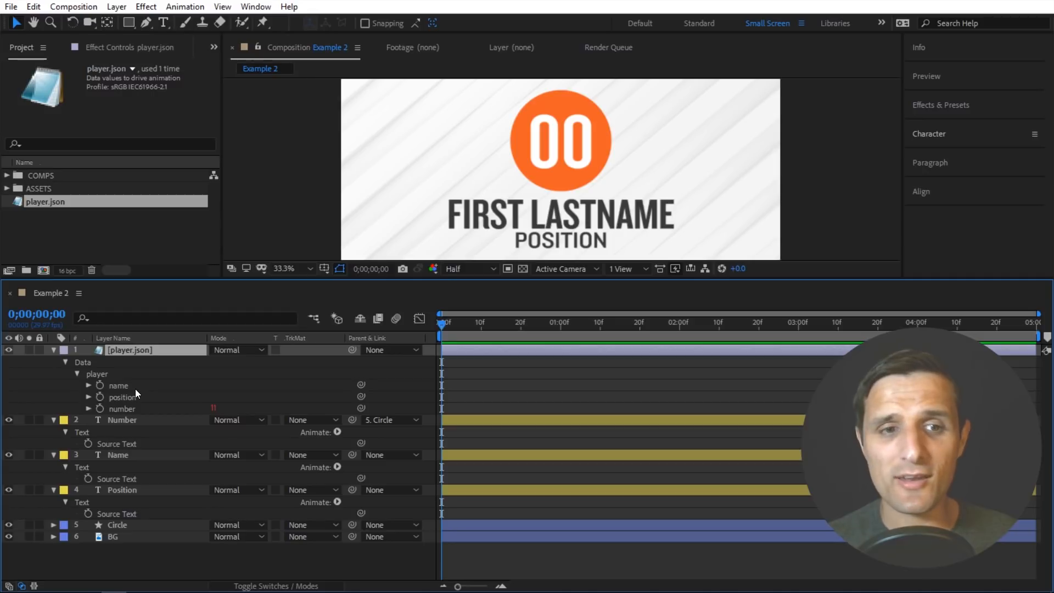
- Try placing the player data's name, position and number properties in the composition as new text layers, undoing each placement
left_click_drag(135, 389, 479, 176)
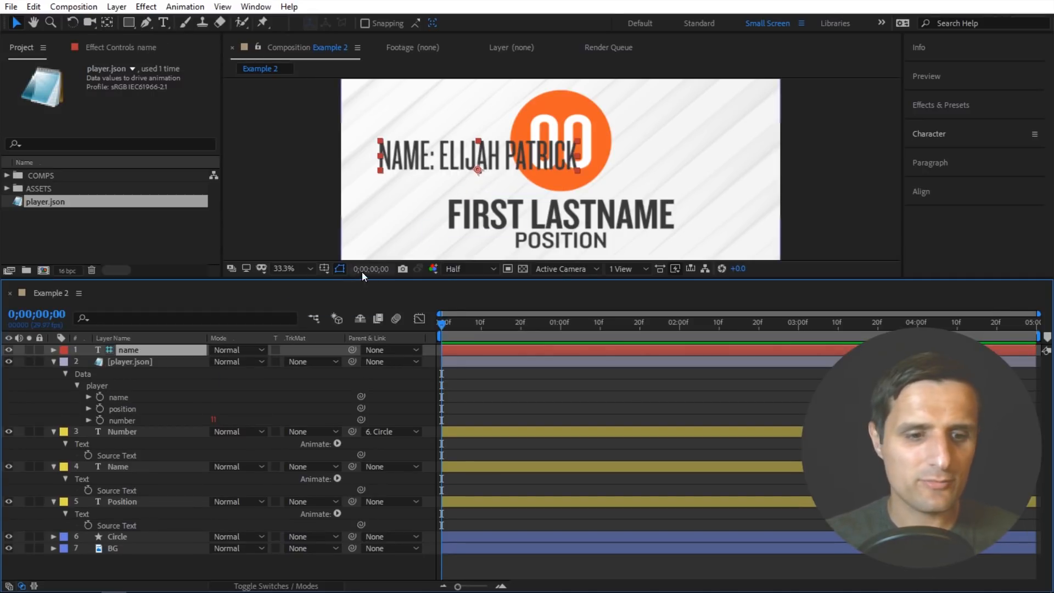
key("ctrl+z")
left_click_drag(124, 398, 501, 173)
key("ctrl+z")
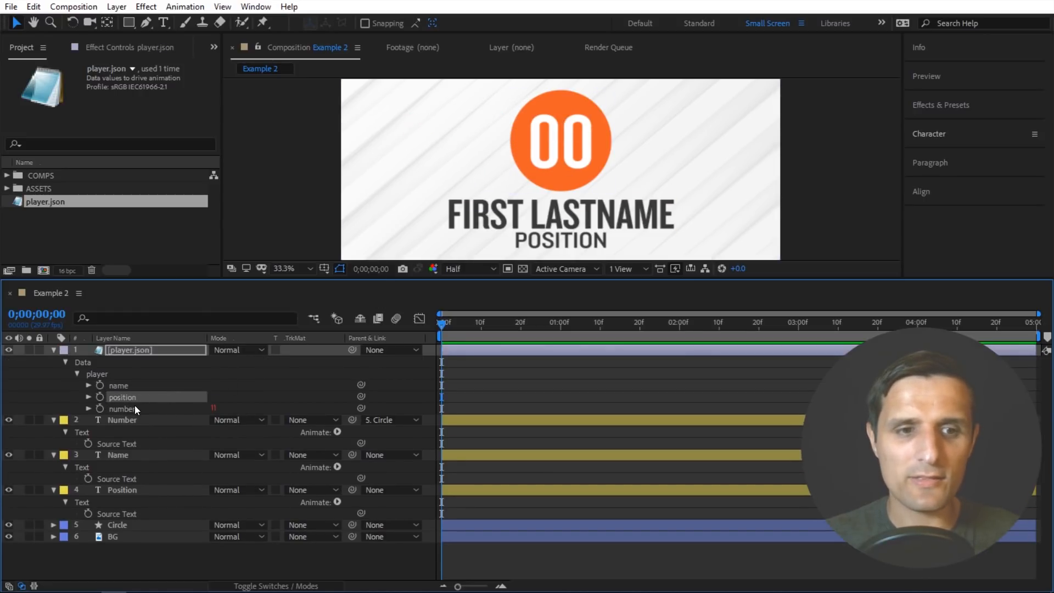
left_click_drag(123, 420, 500, 192)
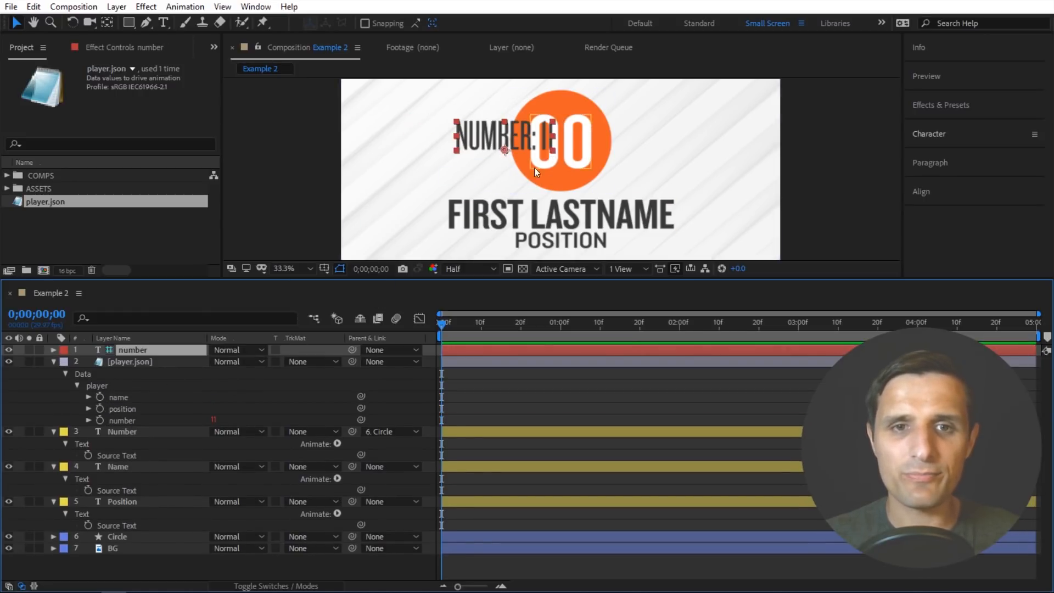
key("ctrl+z")
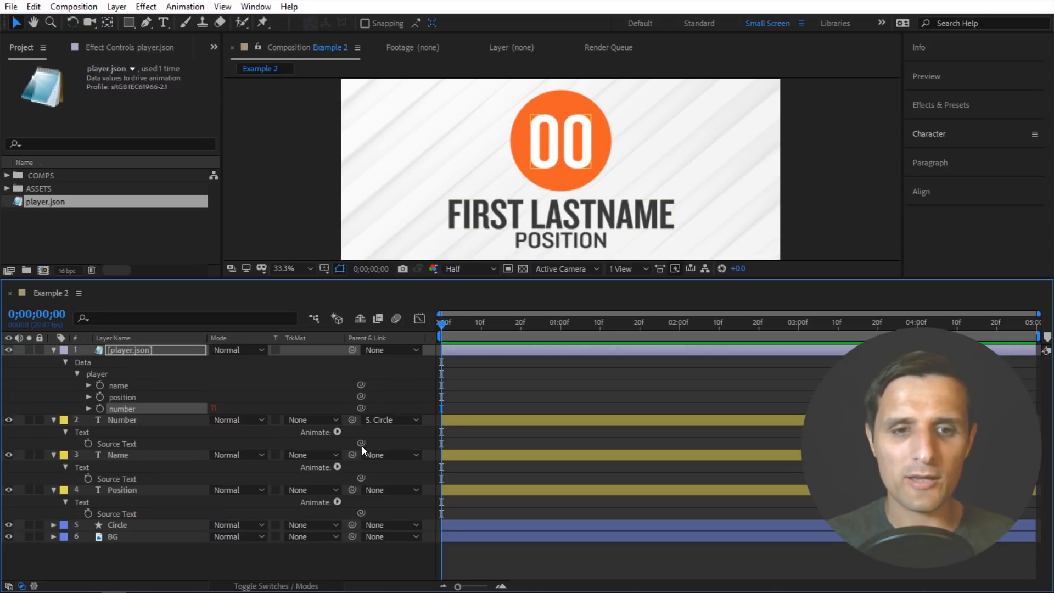
- Link the Source Text of the Number, Name and Position layers to the matching number, name and position properties of the player.json layer
left_click_drag(361, 444, 132, 409)
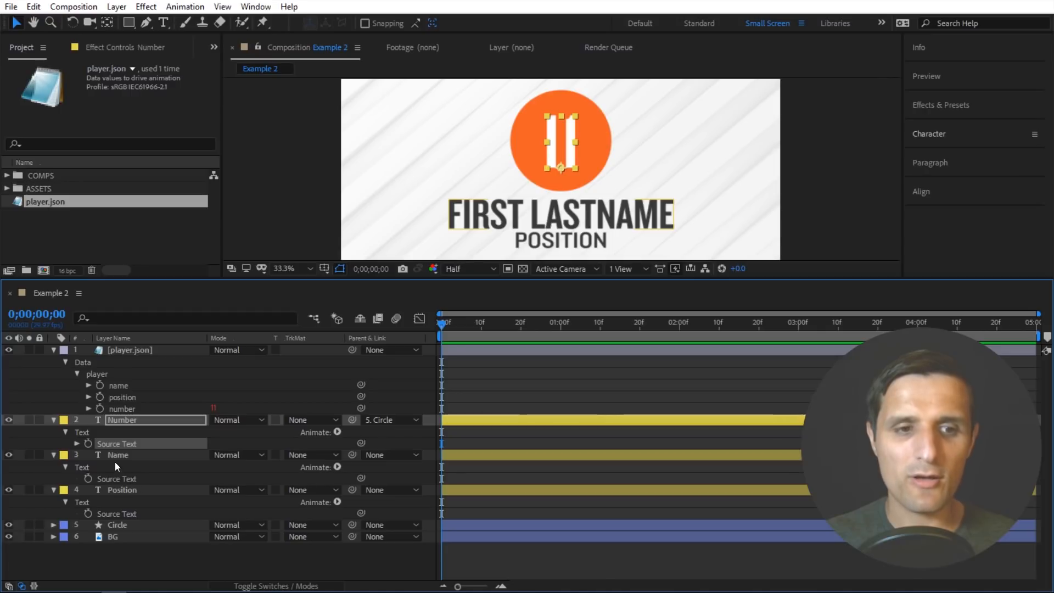
left_click_drag(361, 478, 130, 387)
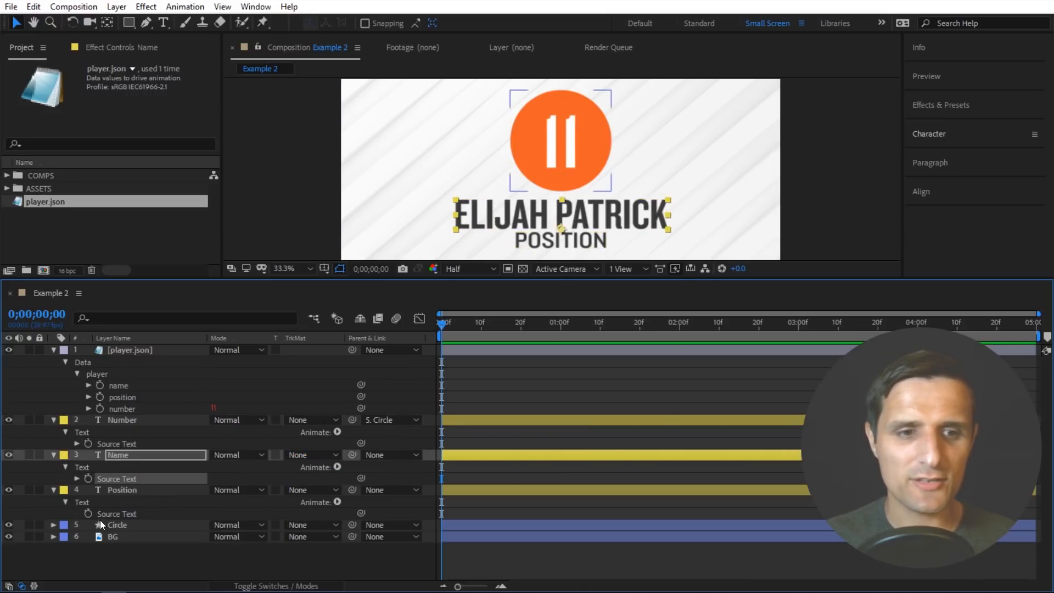
left_click_drag(361, 512, 126, 396)
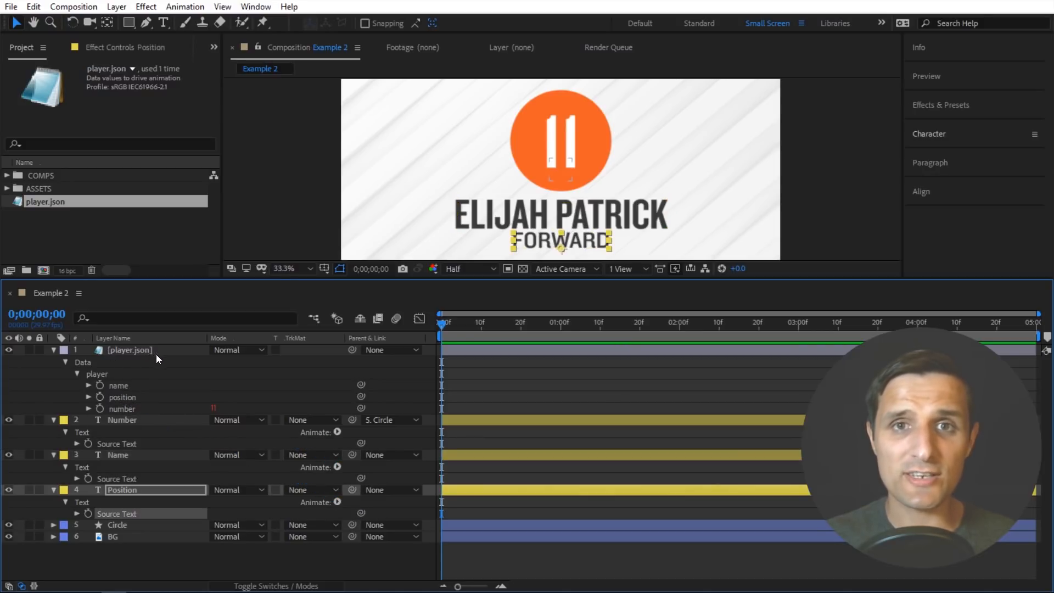
left_click(326, 385)
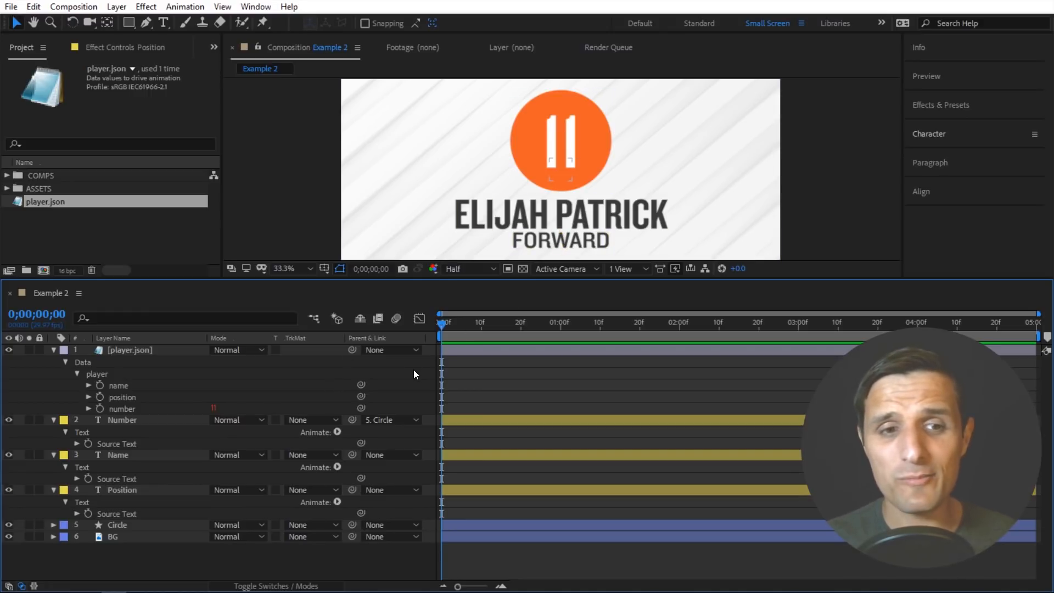
- Try deleting the player.json layer from the composition and undo the deletion
left_click(145, 352)
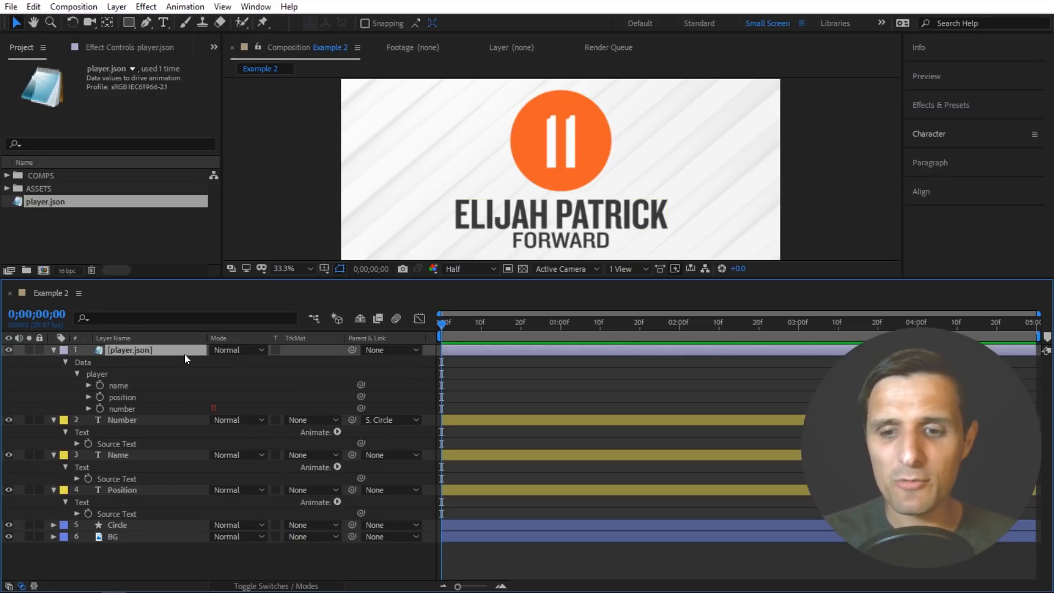
key("Delete")
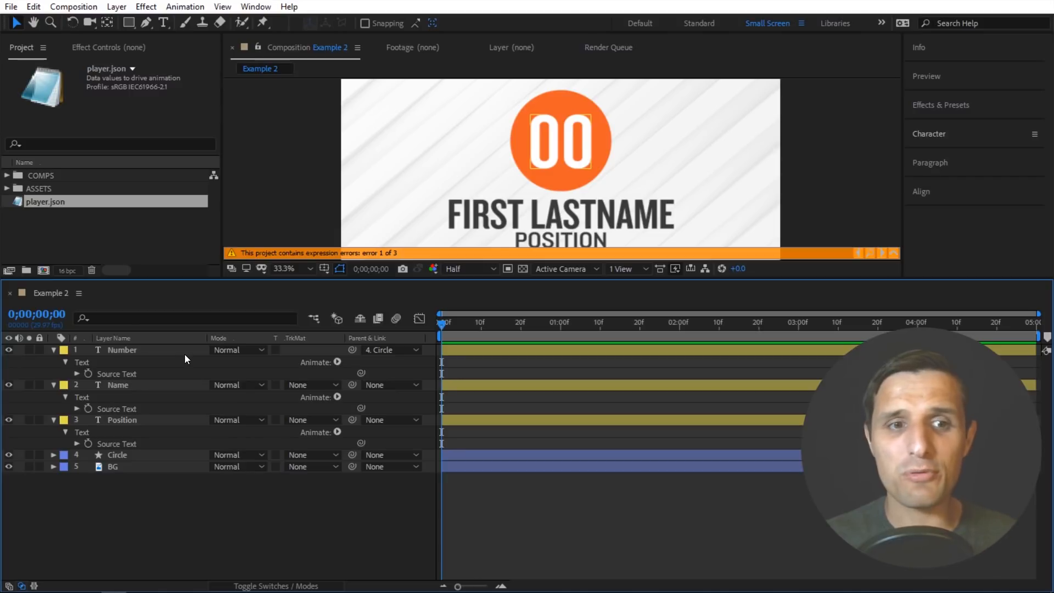
key("ctrl+z")
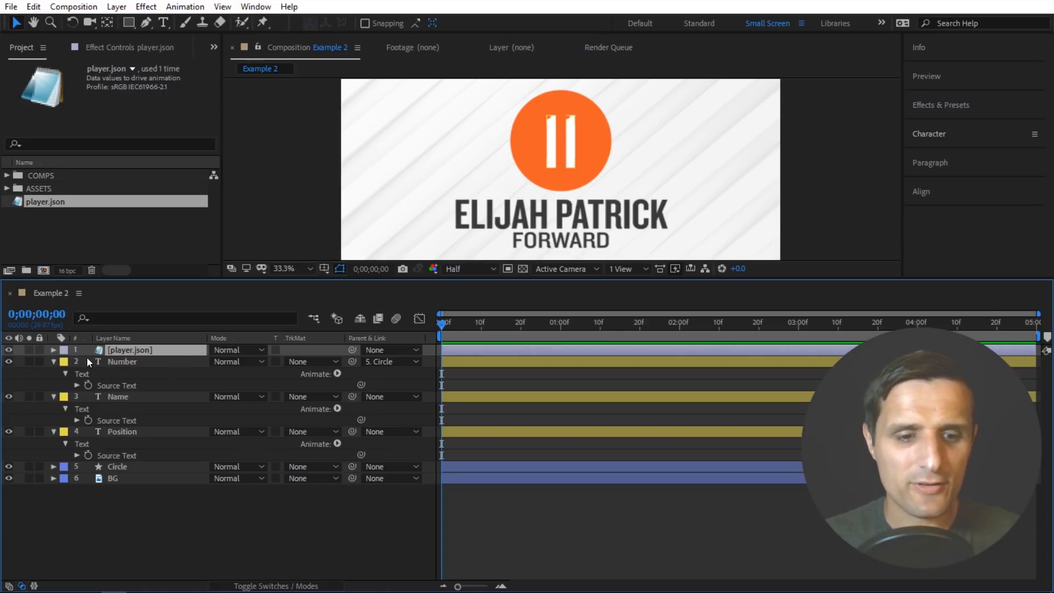
- Copy only the expression of the player.json layer's name property and paste it onto the Name layer's Source Text
left_click(53, 350)
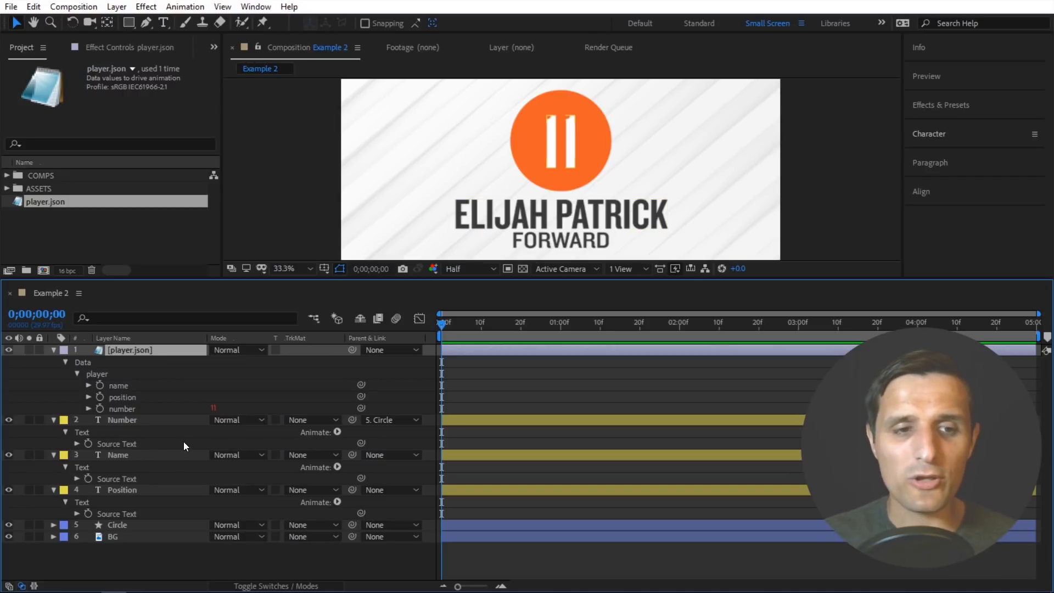
left_click(89, 384)
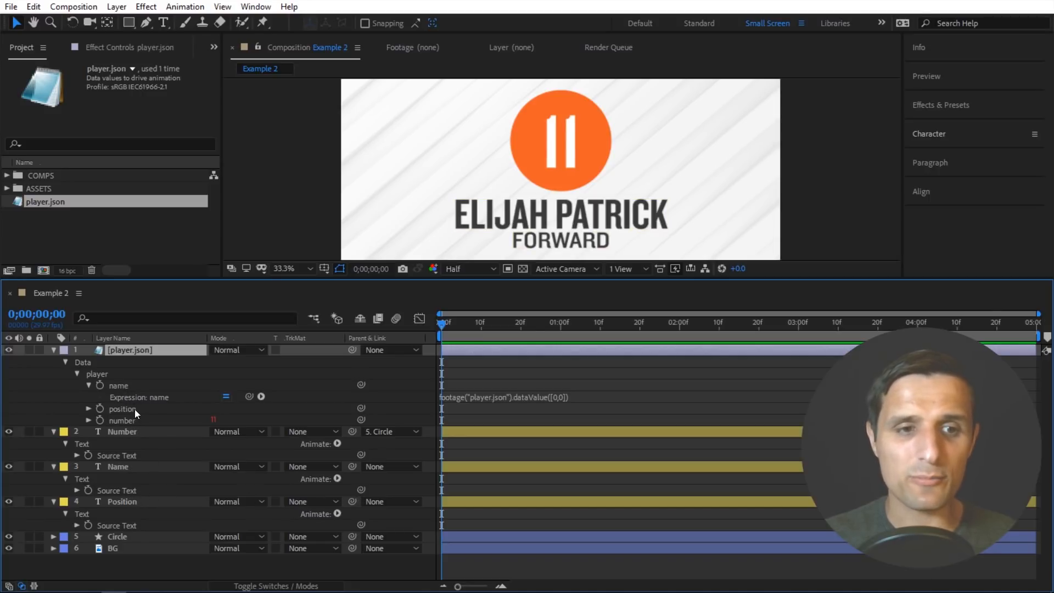
right_click(121, 386)
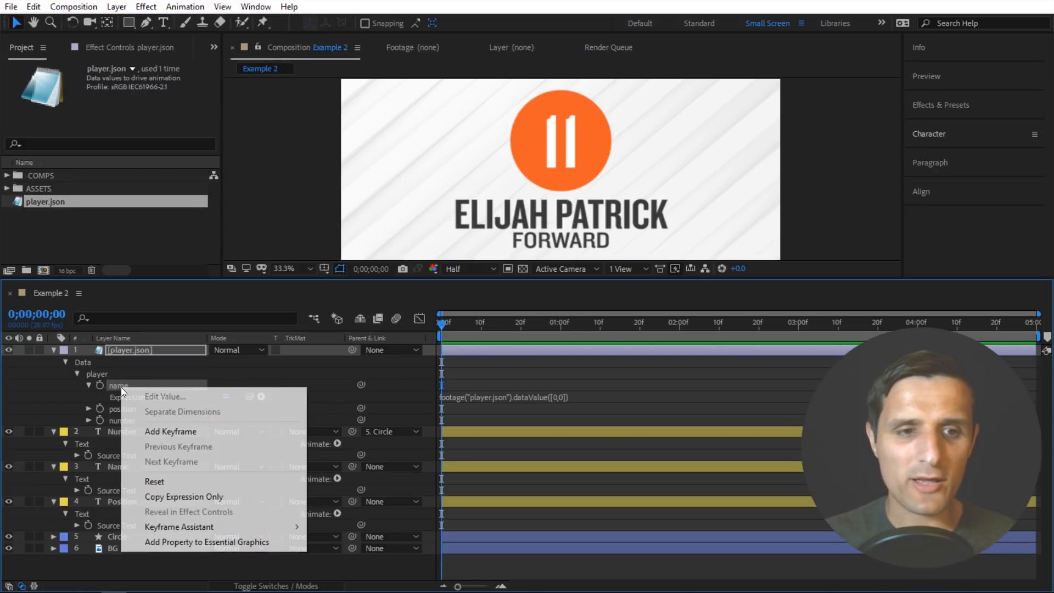
left_click(202, 499)
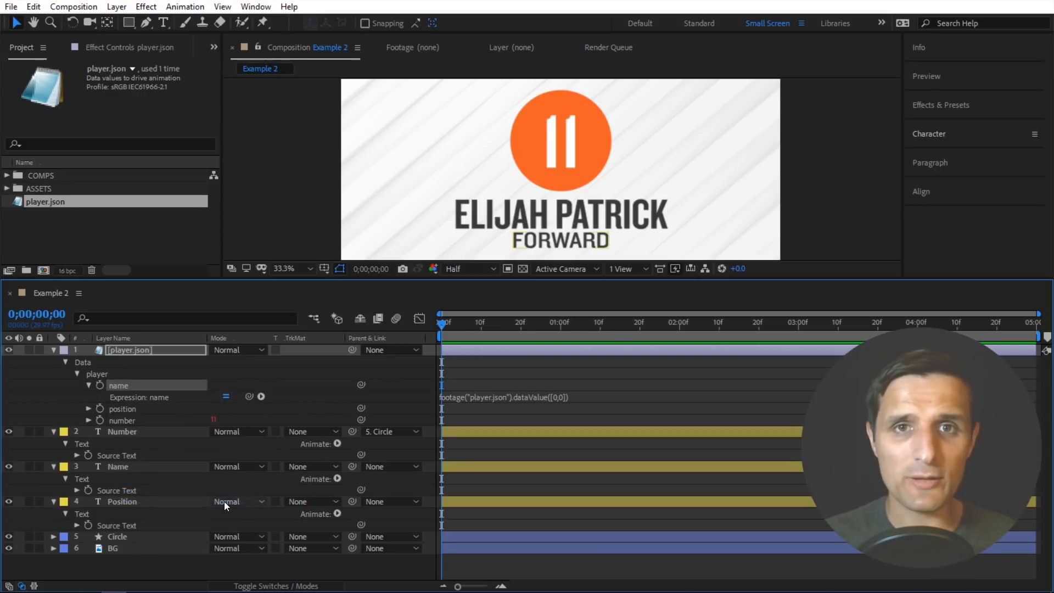
left_click(128, 491)
key("ctrl+v")
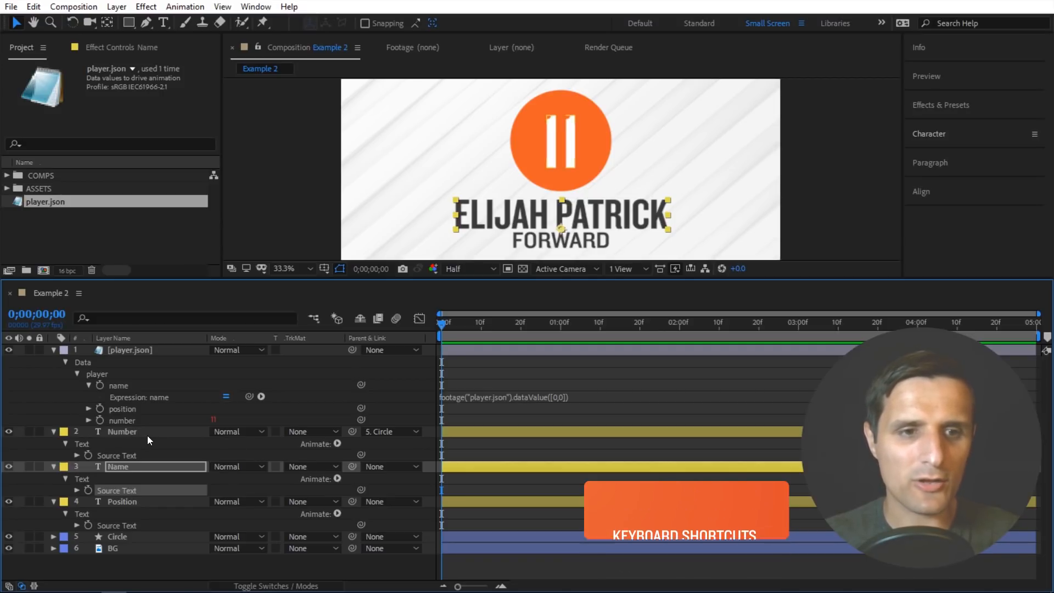
- Copy only the expression of the player.json layer's number property and paste it onto the Number layer's Source Text
right_click(123, 421)
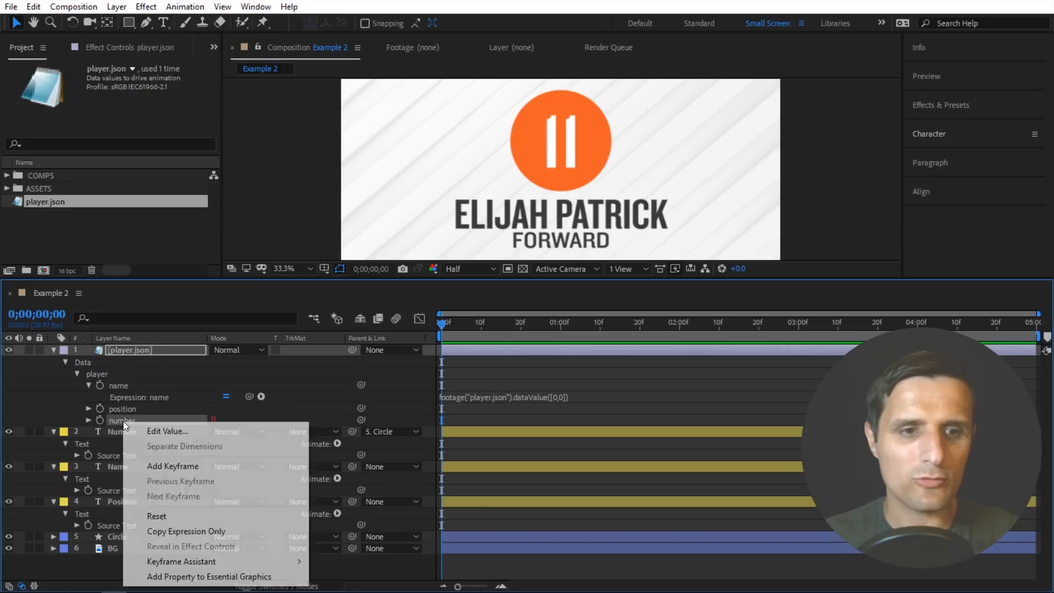
left_click(180, 532)
left_click(129, 454)
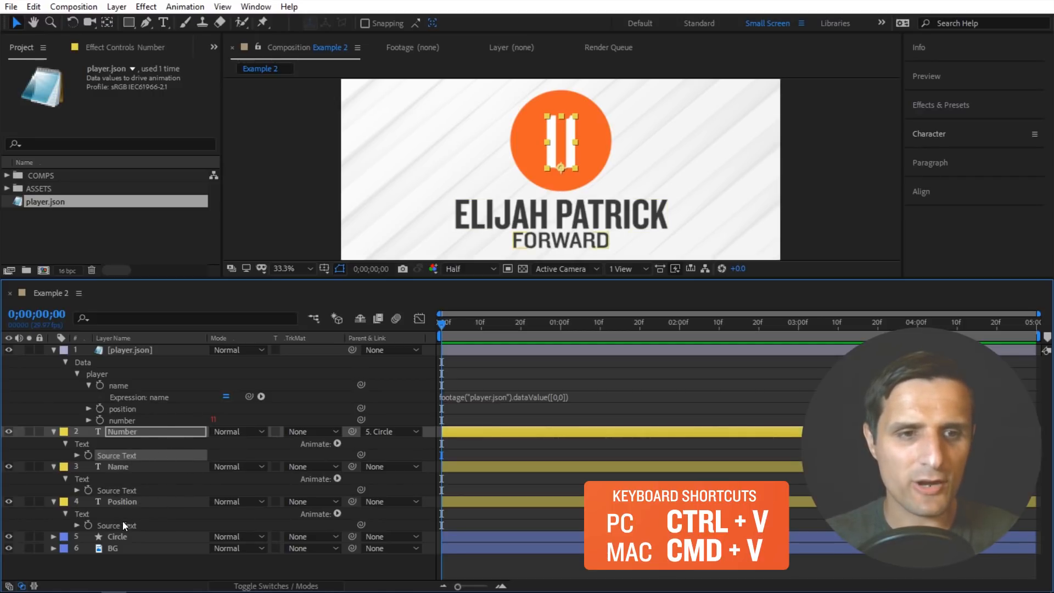
- Copy only the expression of the player.json layer's position property and paste it onto the Position layer's Source Text
left_click(130, 410)
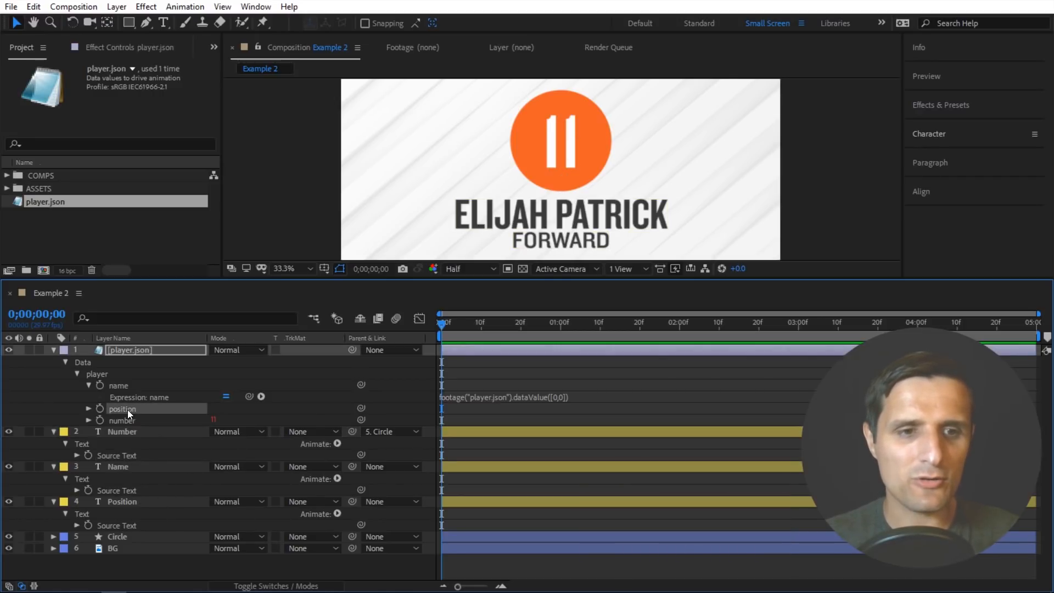
right_click(128, 409)
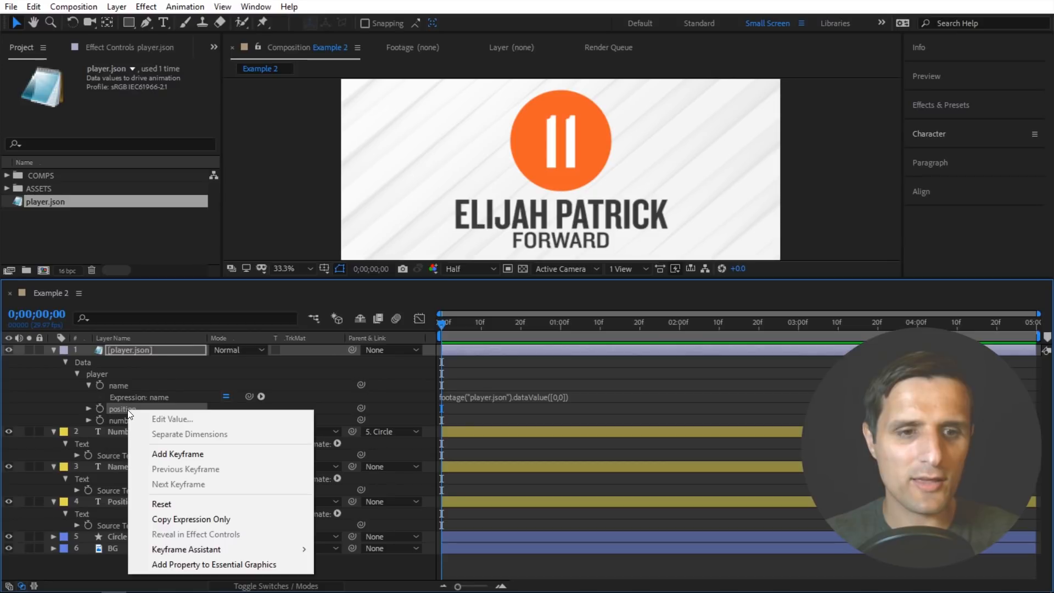
left_click(192, 518)
left_click(129, 526)
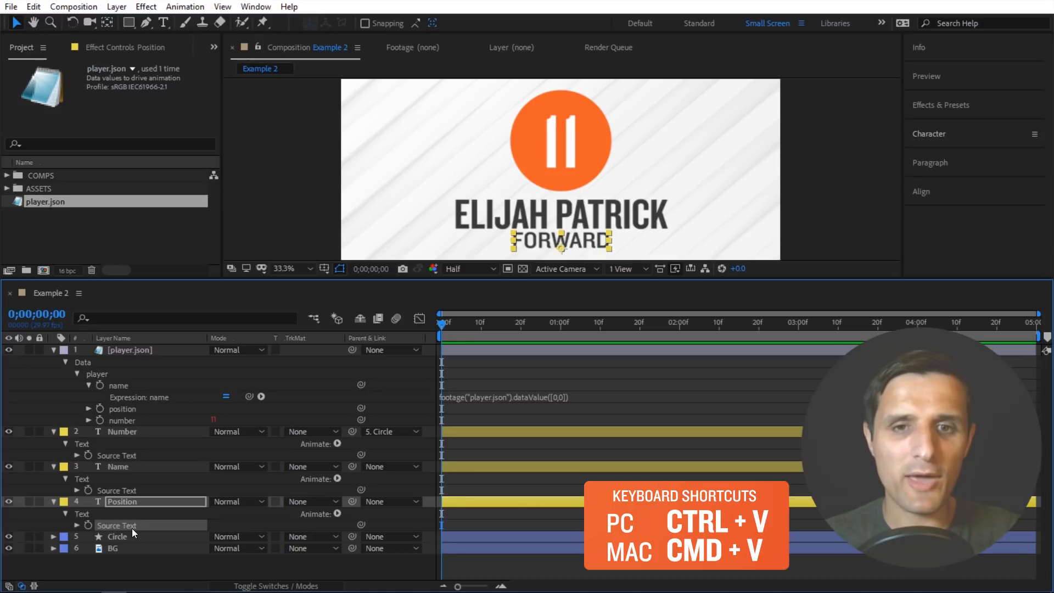
- Delete the player.json layer from the composition and reveal the Number layer's Source Text expression
left_click(319, 396)
left_click(162, 353)
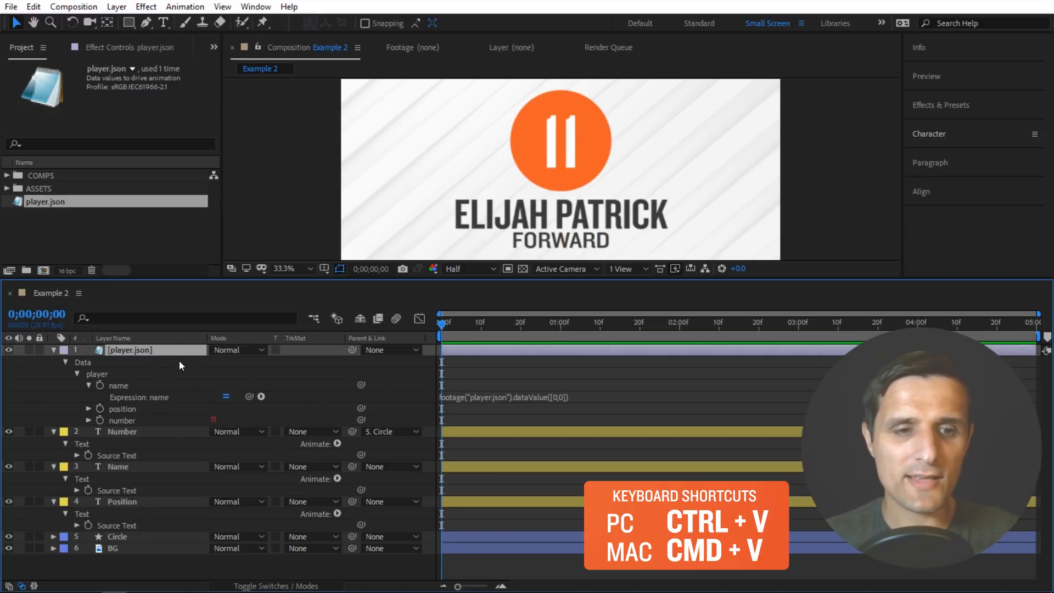
key("Delete")
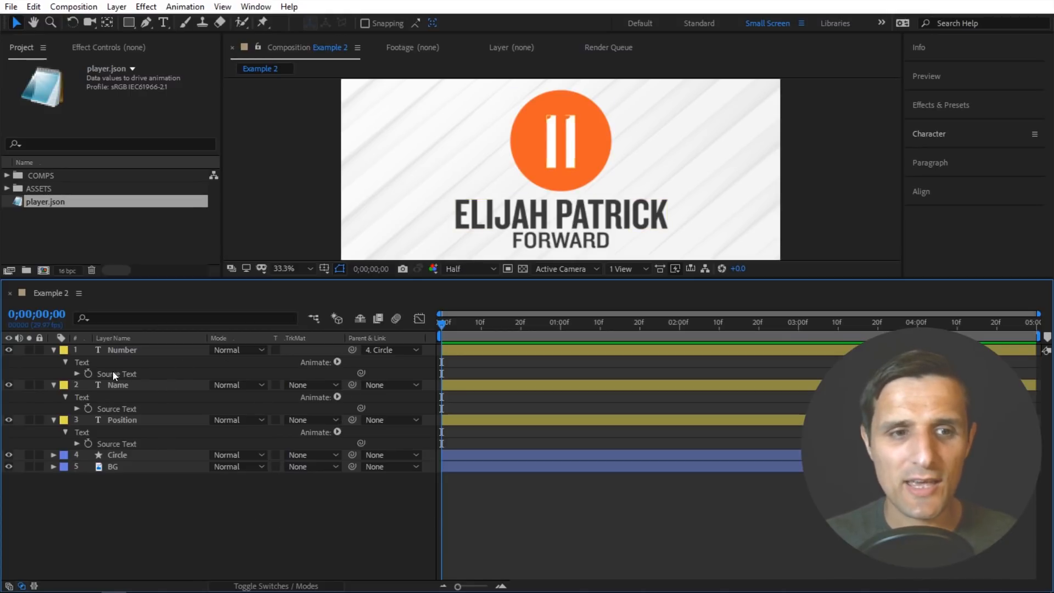
left_click(77, 374)
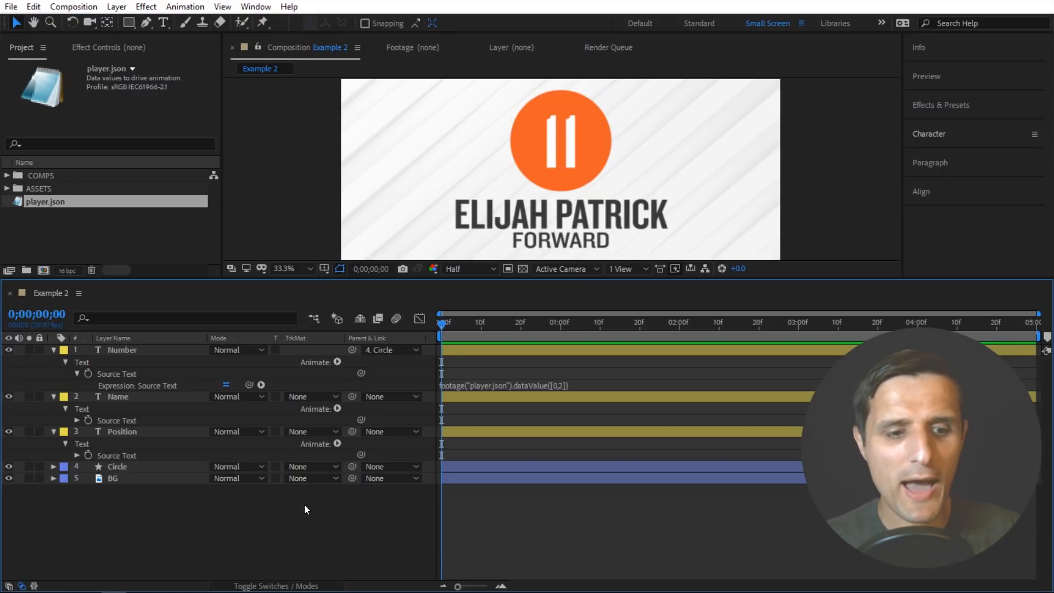
- Switch to Notepad++ and change the "position" value in player.json to "Striker"
key("alt+Tab")
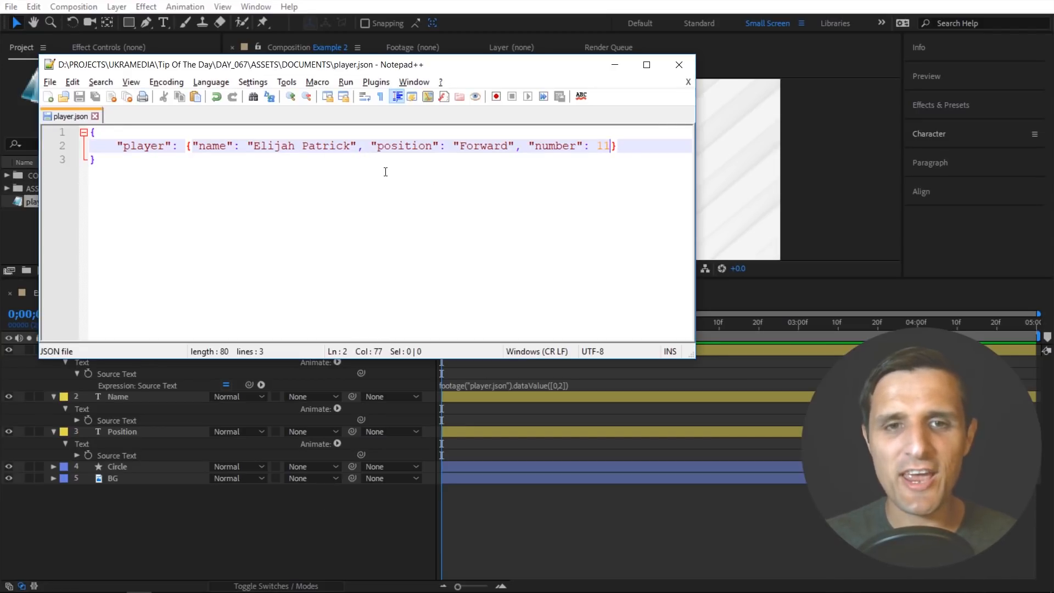
left_click_drag(505, 147, 462, 151)
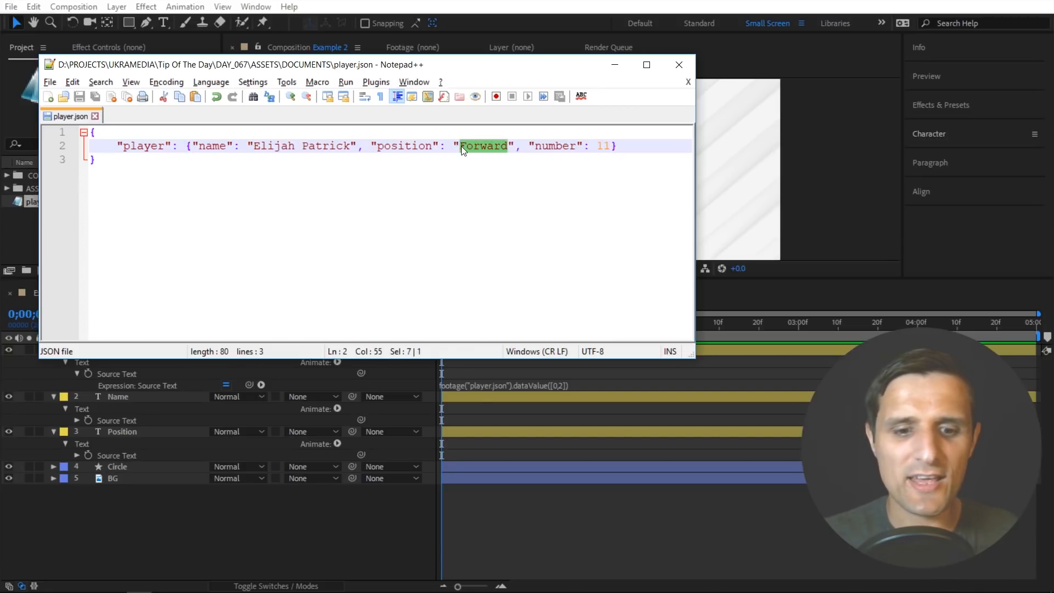
type("Striker")
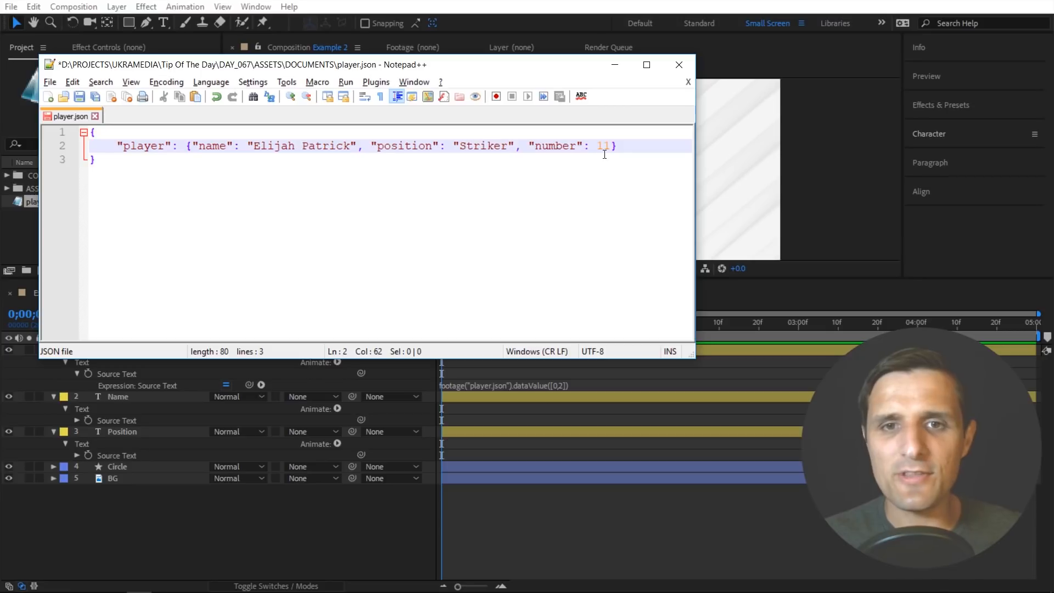
- Set the "number" value to 9 in player.json, save the file and return to After Effects
left_click_drag(610, 147, 597, 145)
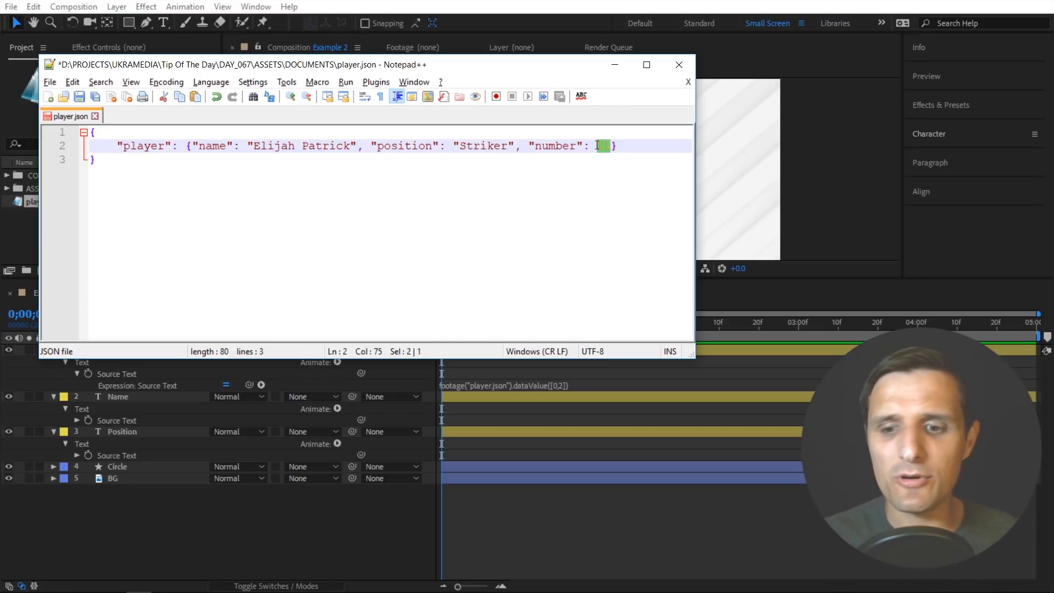
type("9")
left_click(589, 210)
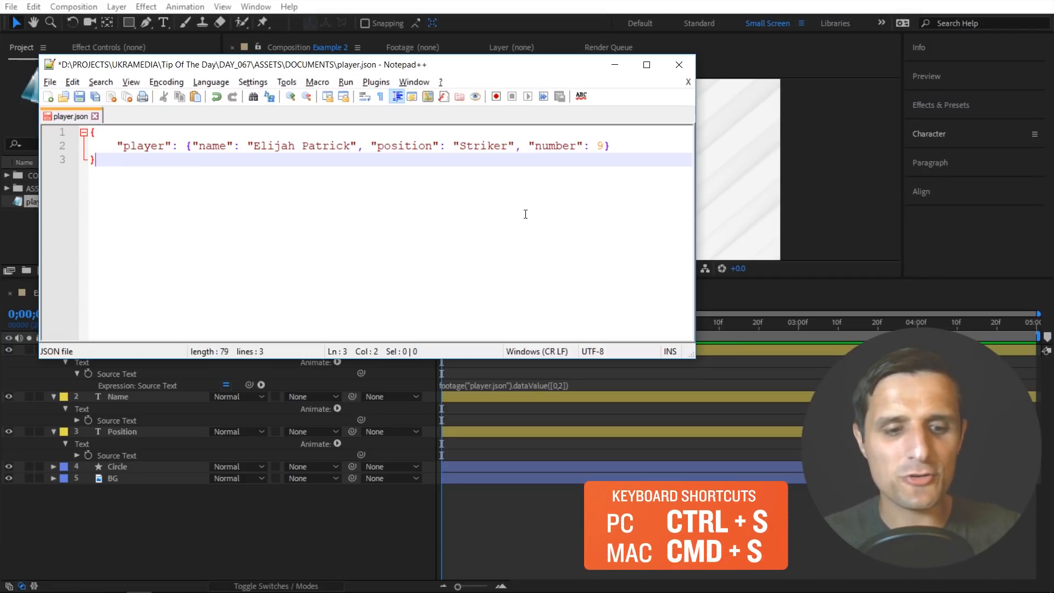
key("ctrl+s")
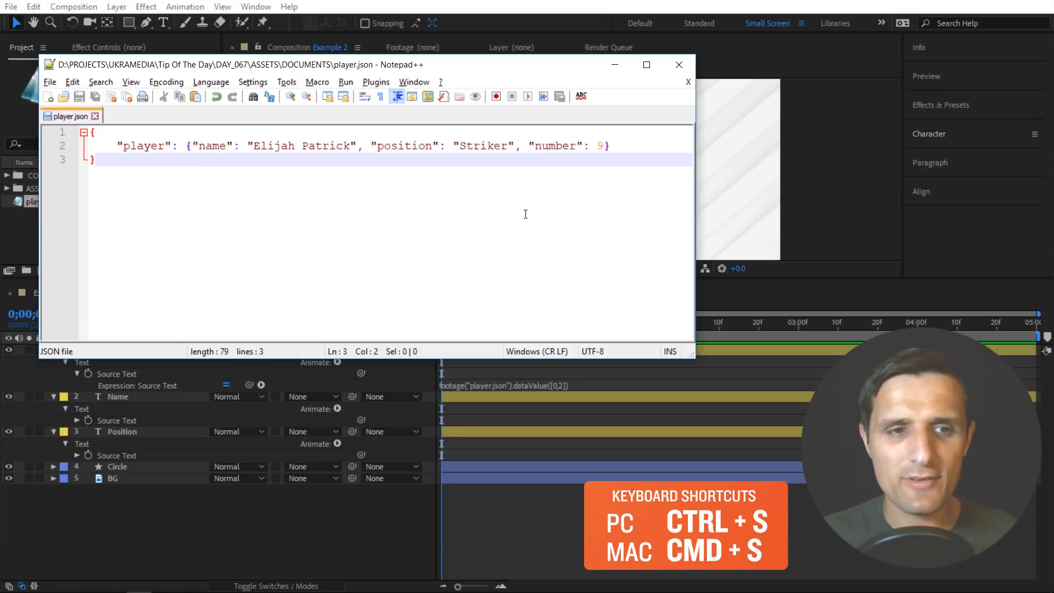
left_click(408, 515)
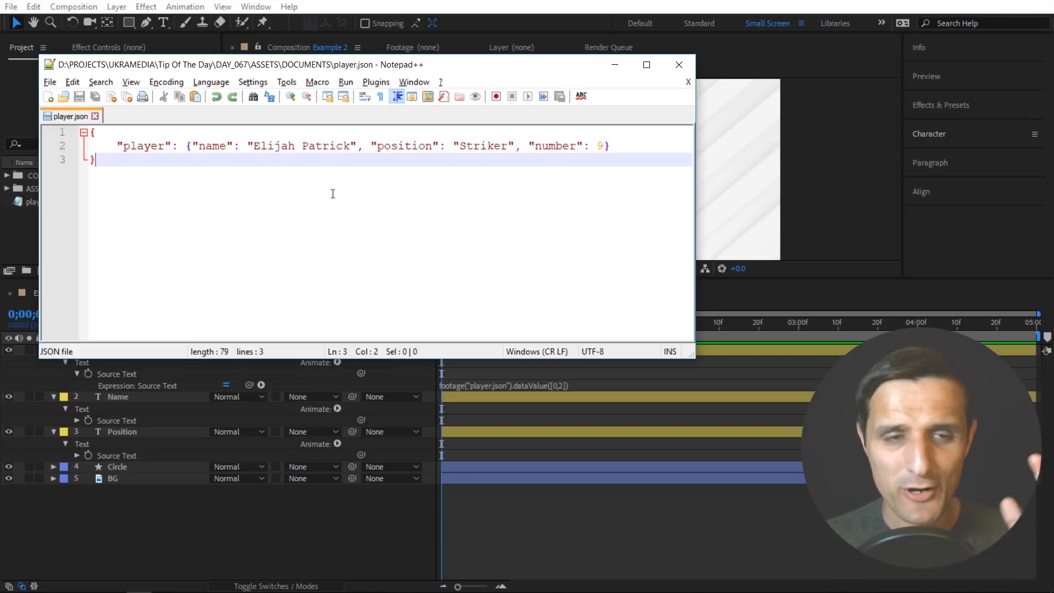
- Rename the "player" key to "players" in player.json, then copy its braced object and remove it from the line
left_click(165, 146)
type("s")
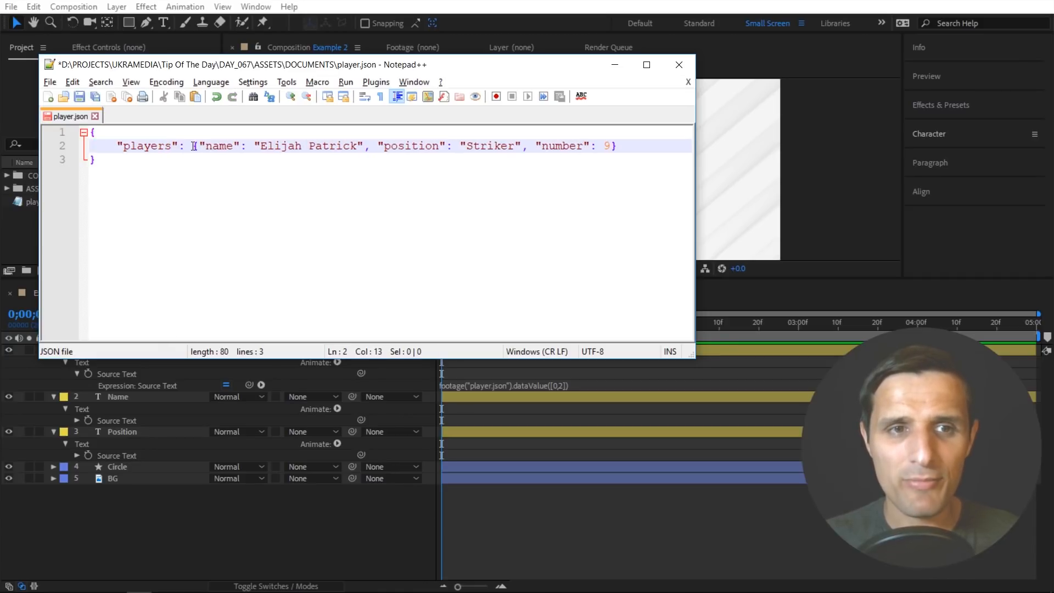
left_click_drag(194, 146, 615, 146)
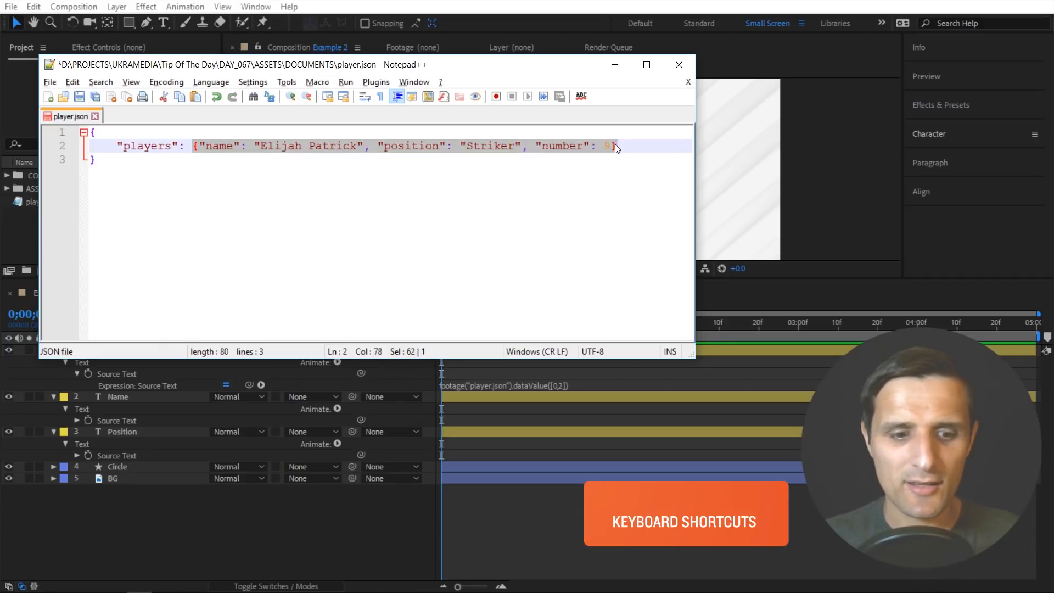
key("ctrl+c")
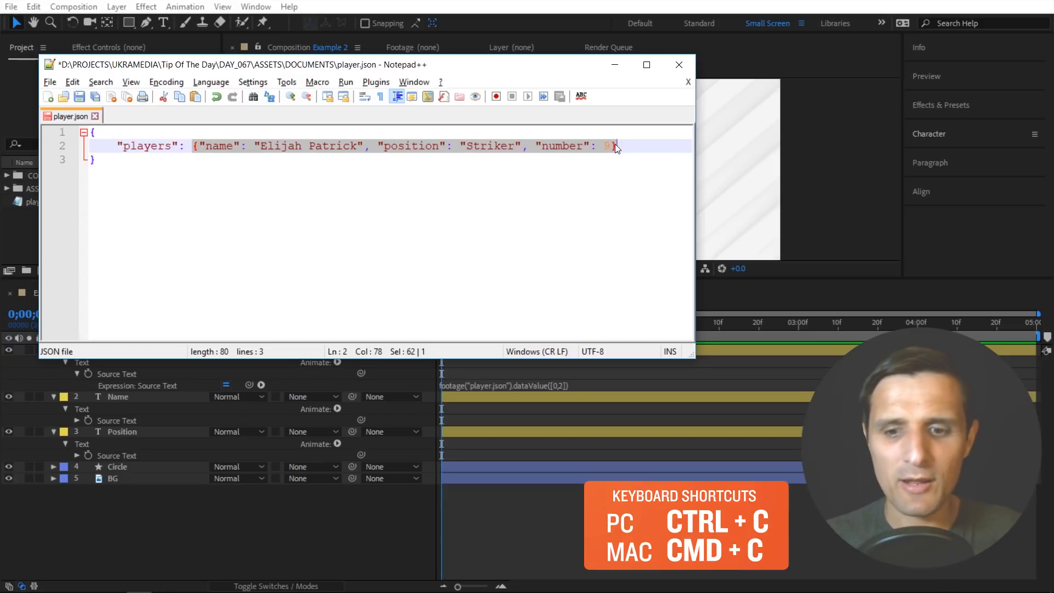
key("BackSpace")
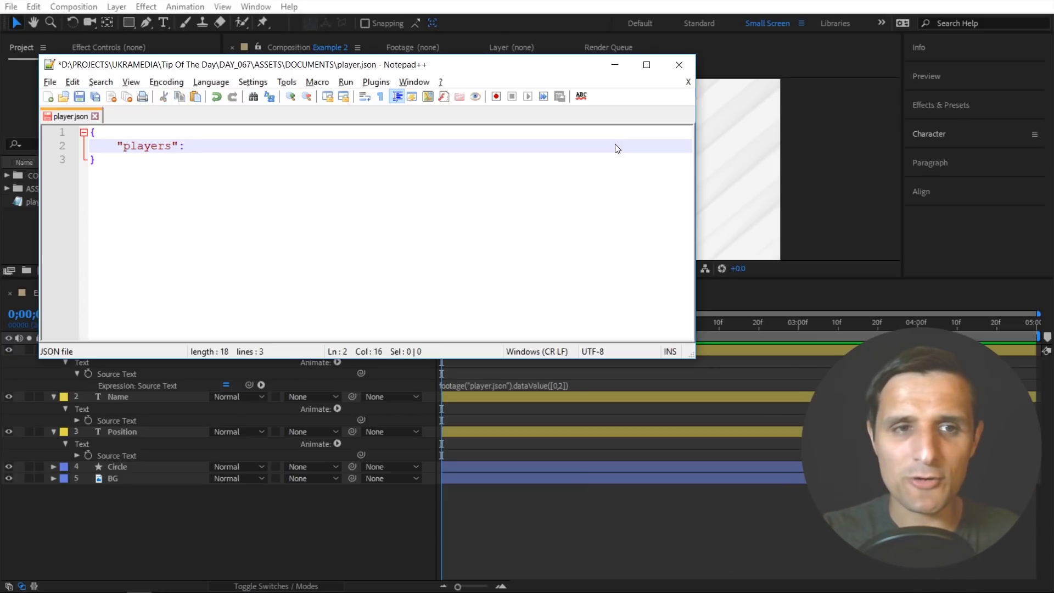
- Give "players" a square-bracket array spread over separate lines and paste the copied player object, indented, inside it
type("[]")
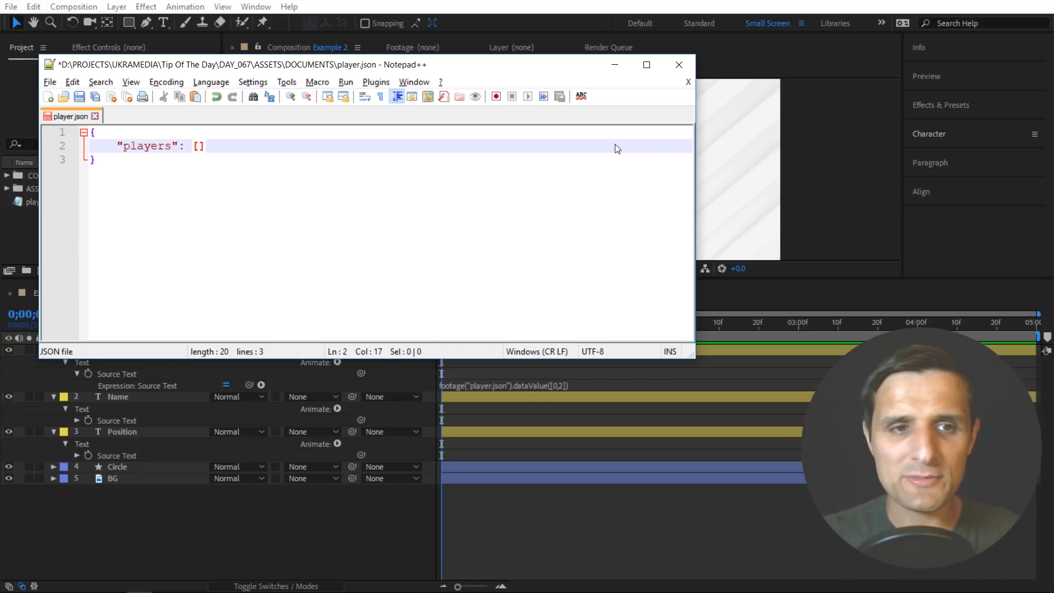
key("Return")
key("Return")
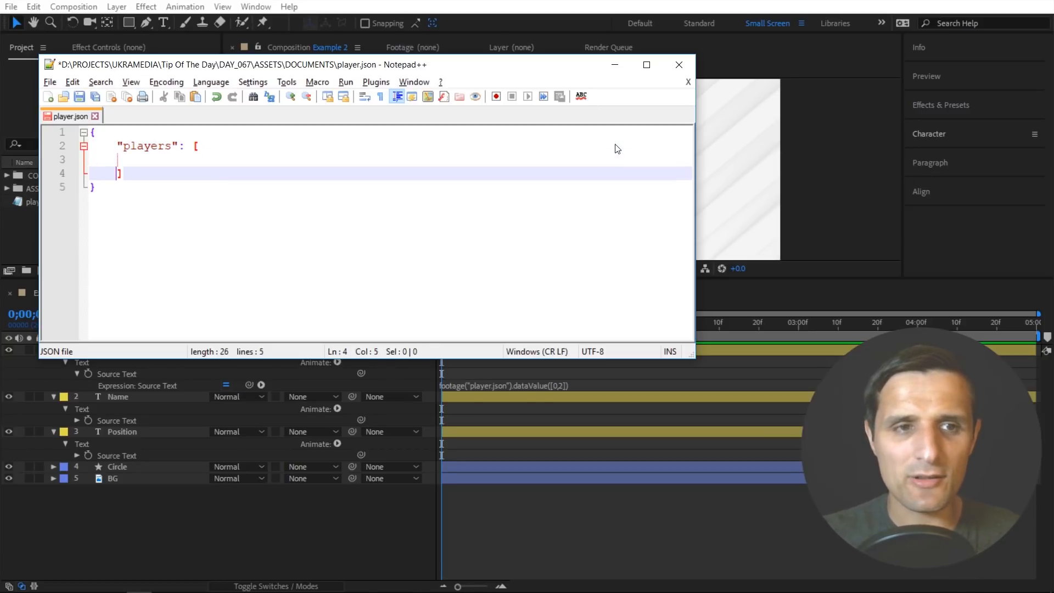
left_click(229, 160)
key("Tab")
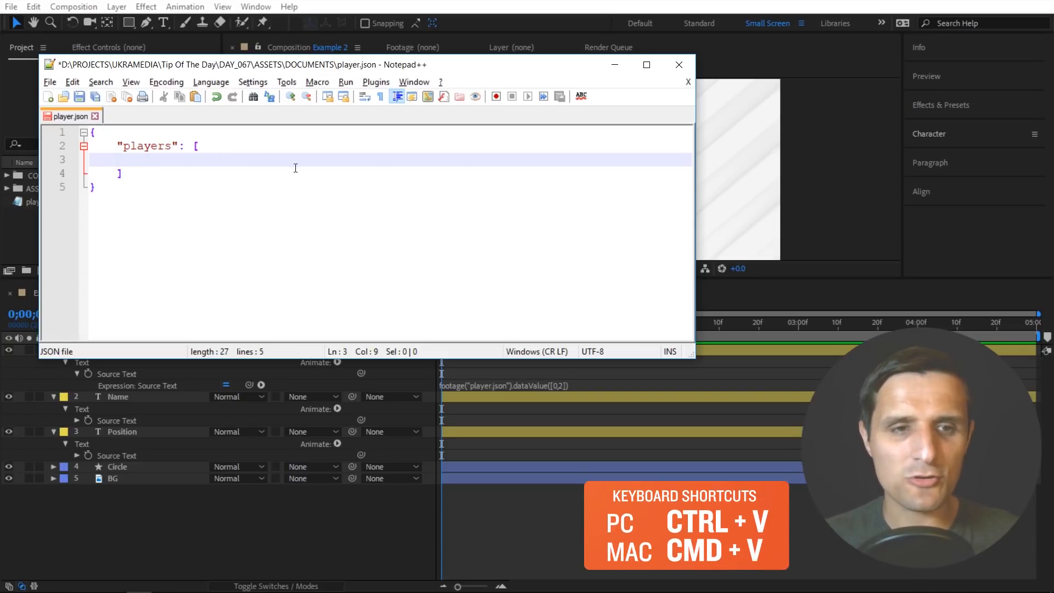
key("ctrl+v")
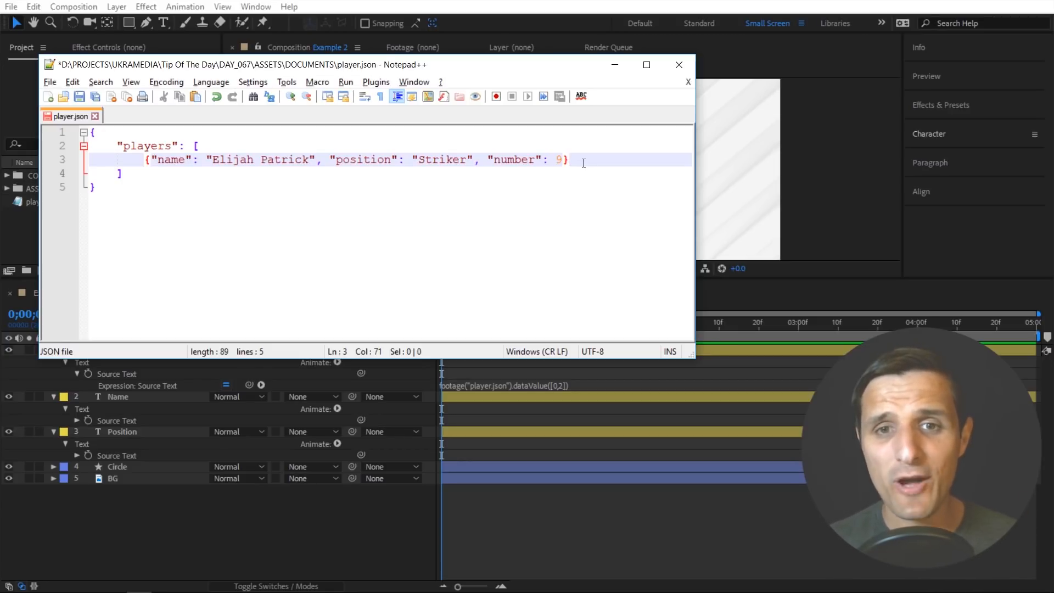
- Add a comma and a second copy of the player object on a new line, and replace its "name" value with another player's name
type(",")
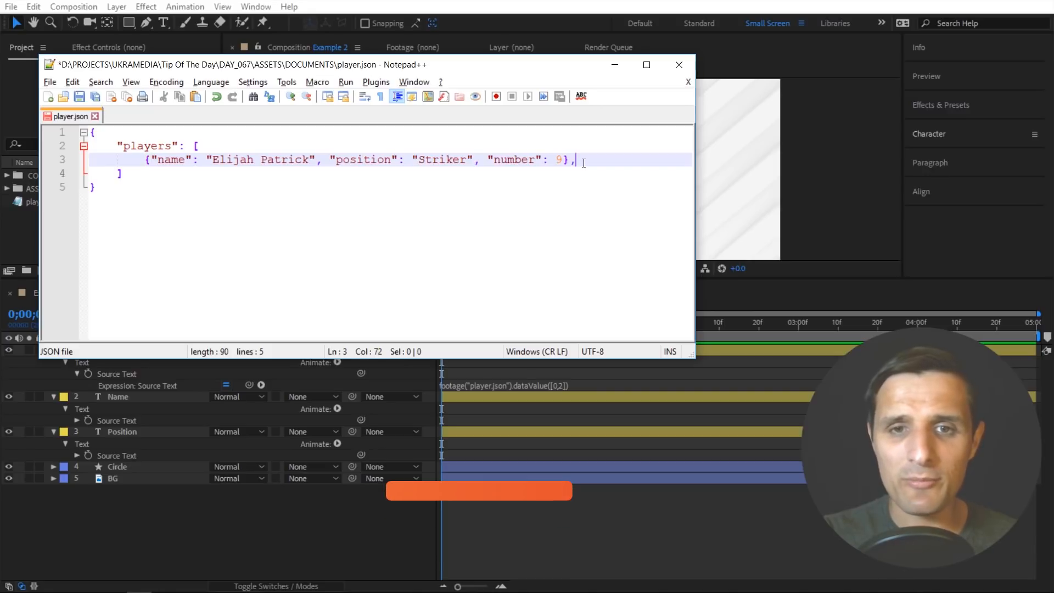
key("Return")
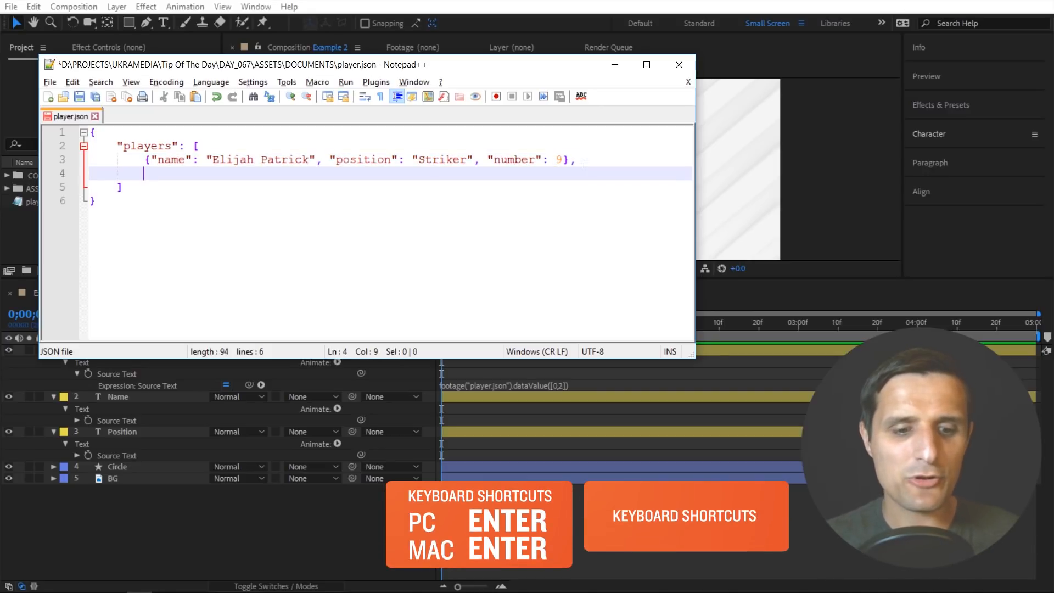
key("ctrl+v")
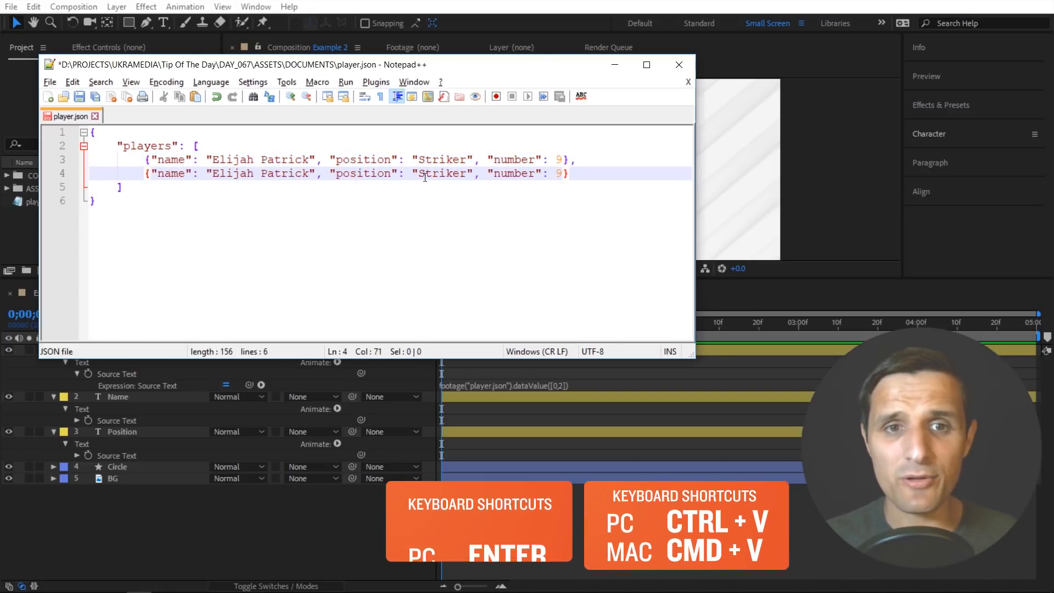
left_click_drag(309, 173, 212, 174)
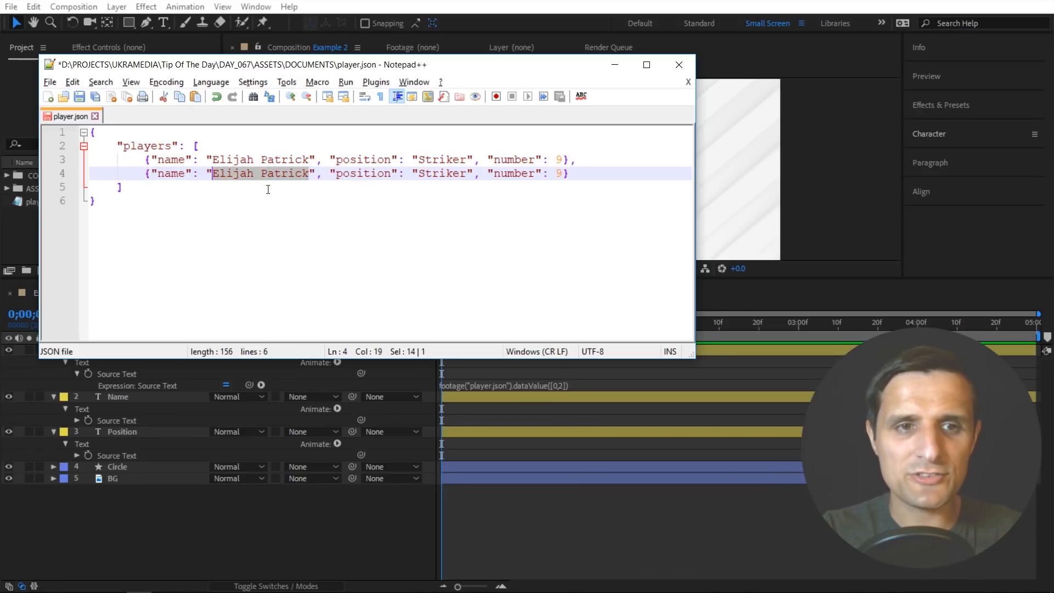
type("Eva")
type("n Jones")
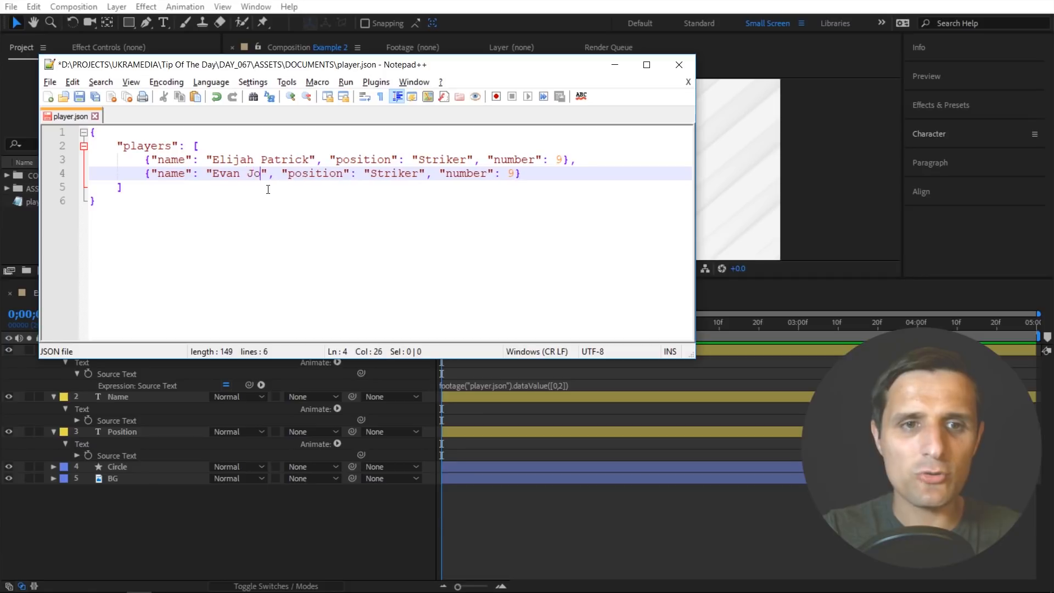
- Set the second player's "position" to "Forward" and "number" to 11
double_click(409, 175)
type("For")
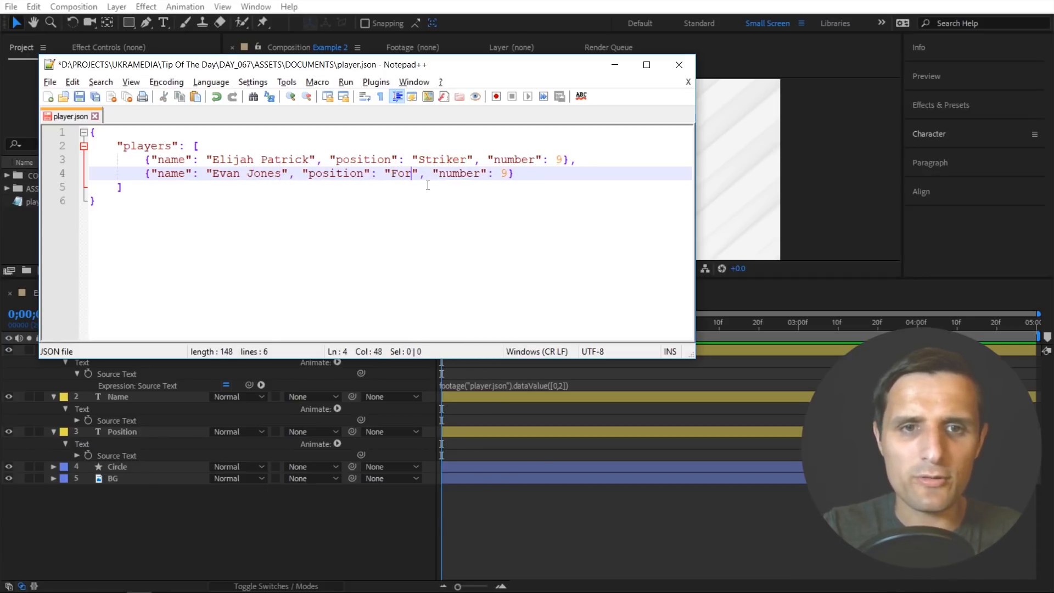
type("ward")
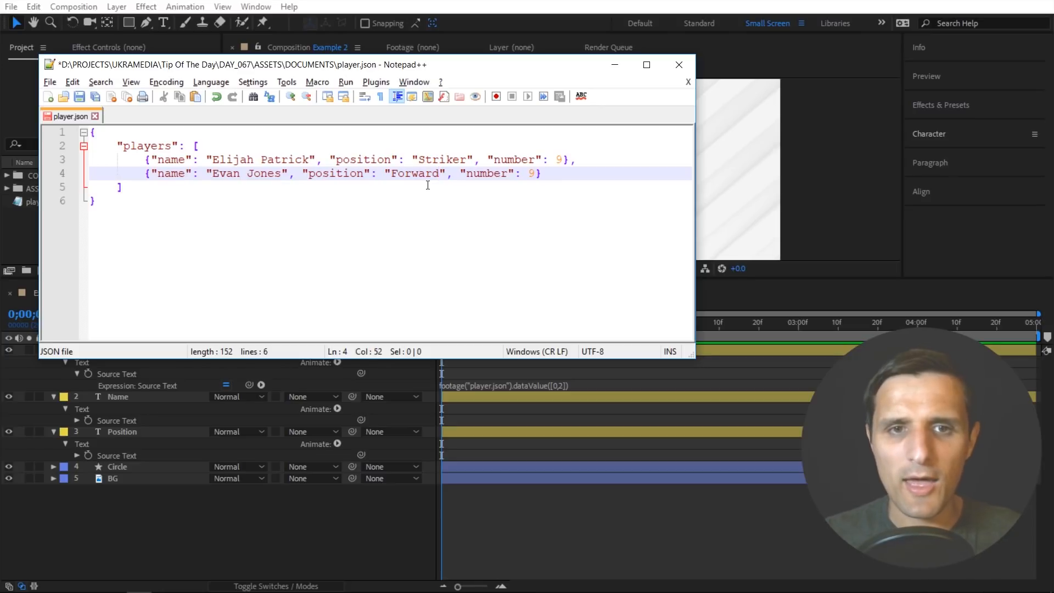
double_click(532, 173)
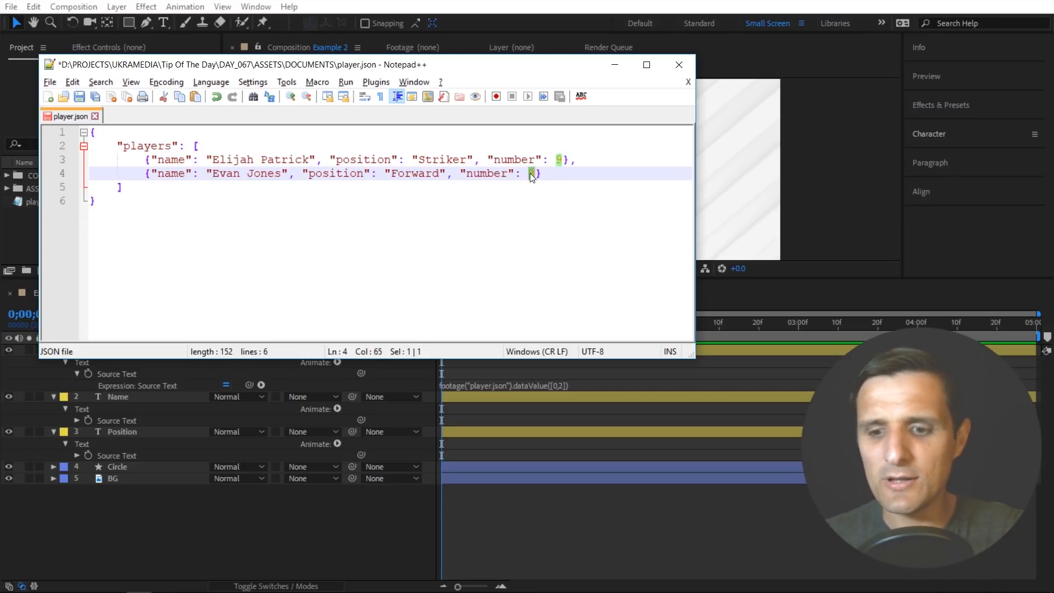
type("11")
- Add a comma and a third copy of the player object on a new line, and enter a different player's name in it
left_click(560, 174)
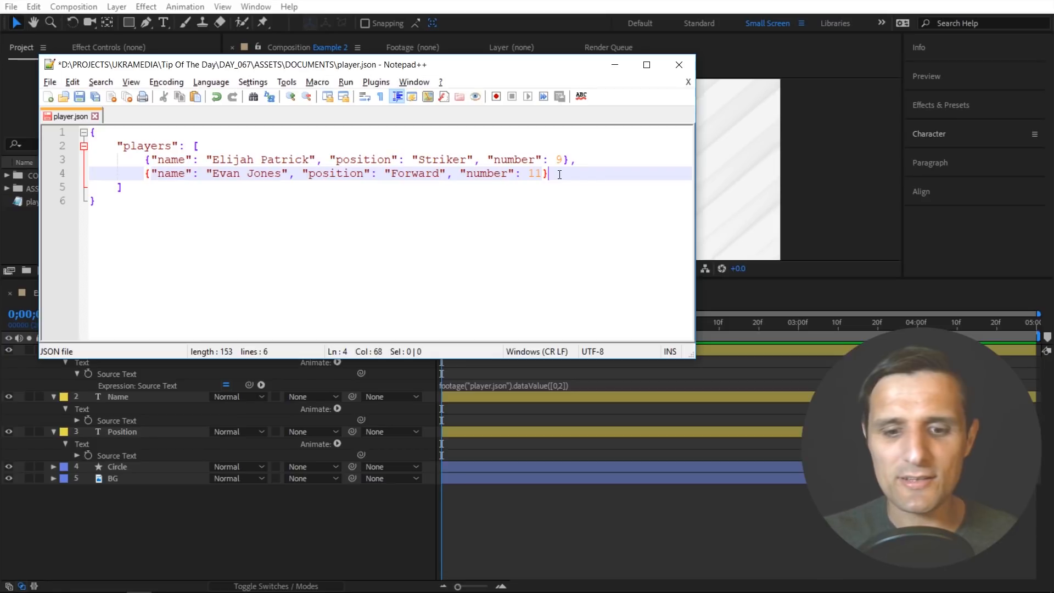
type(",")
key("Return")
type("{\"name\": \"Elijah Patrick\", \"position\": \"Striker\", \"number\": 9}")
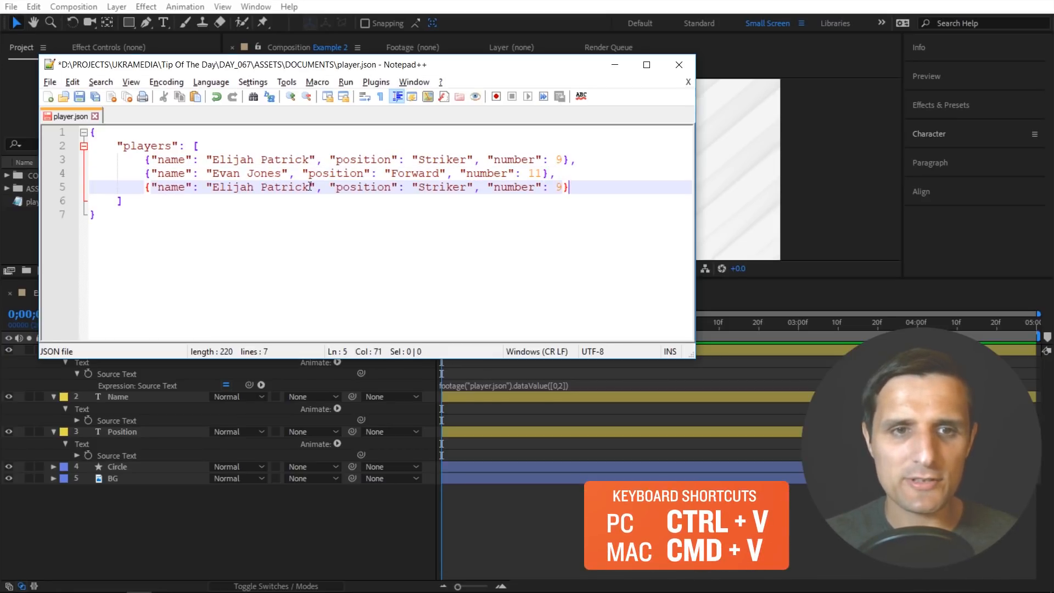
left_click_drag(310, 186, 214, 187)
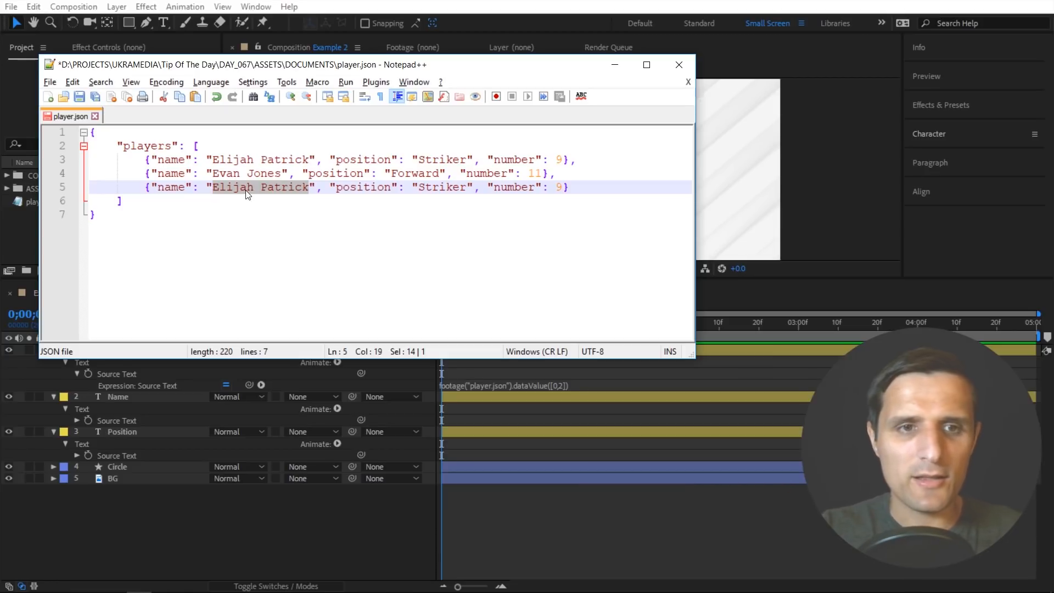
type("Bob Sm")
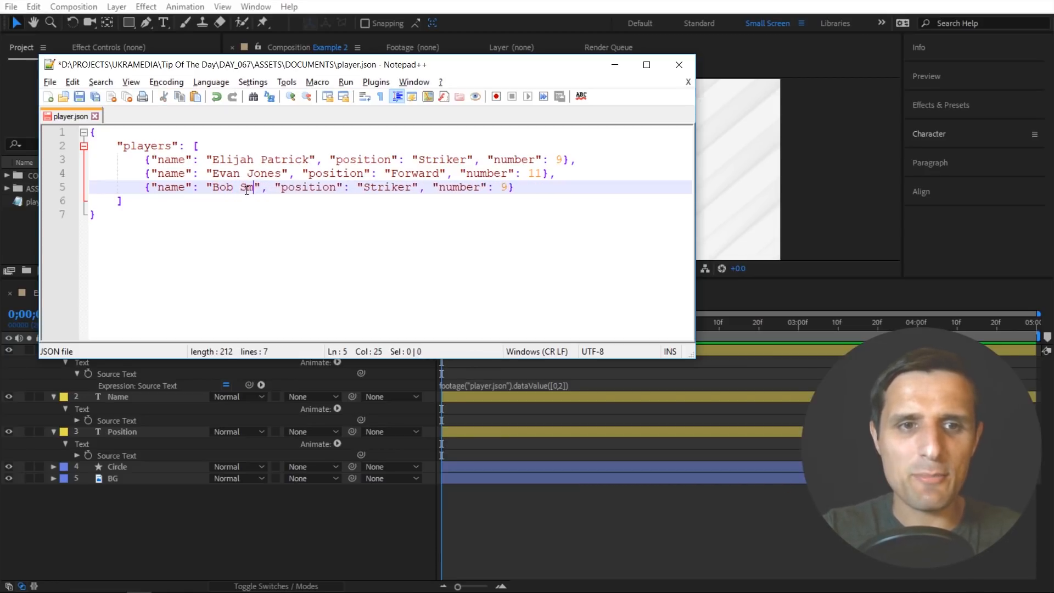
type("ith")
- Set the third player's "position" to "Defender" and "number" to 3
double_click(406, 188)
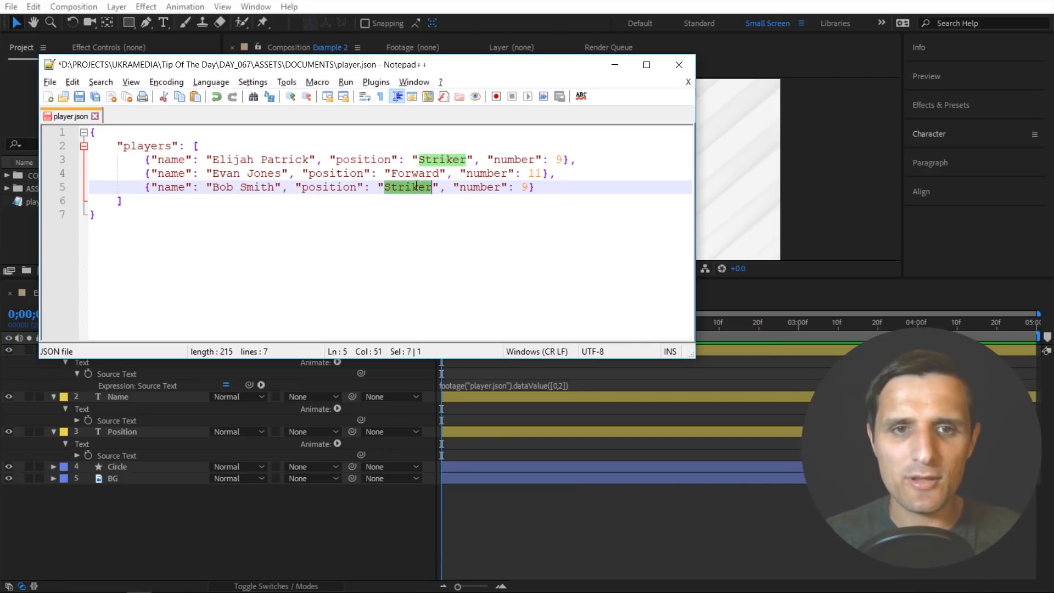
type("Defender")
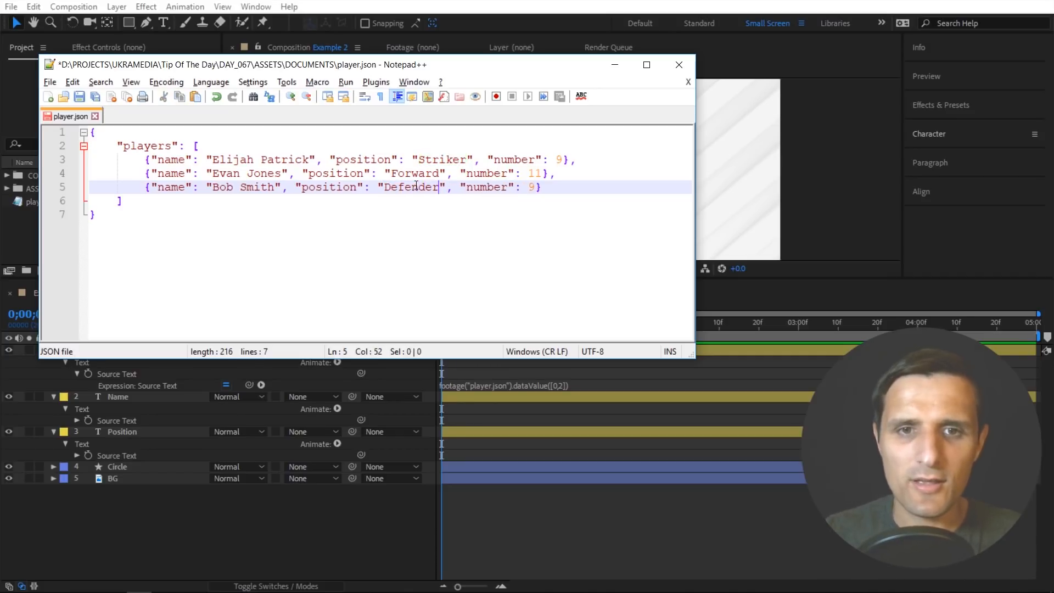
double_click(531, 187)
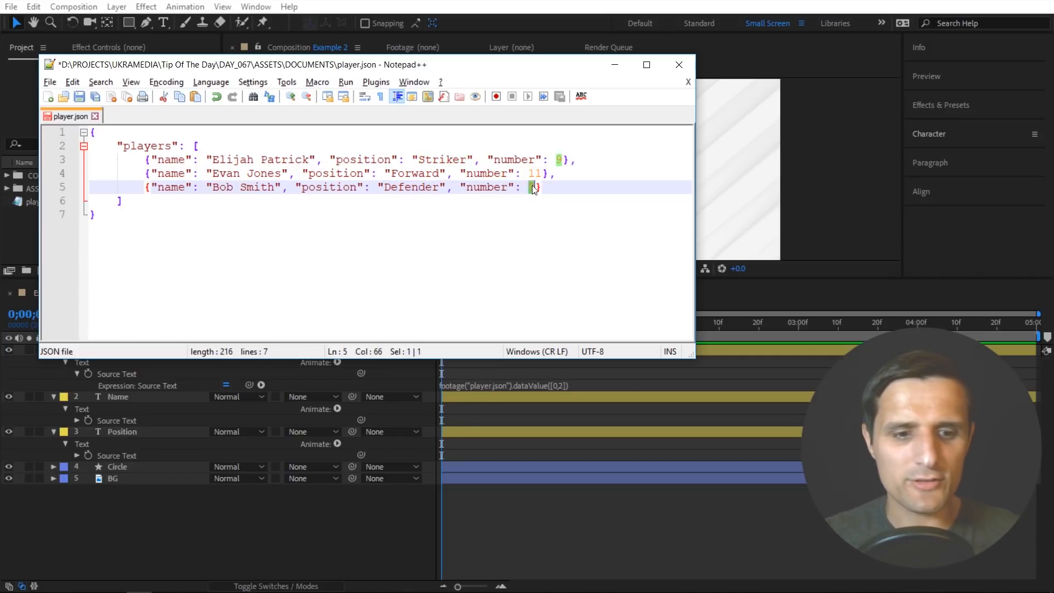
type("3")
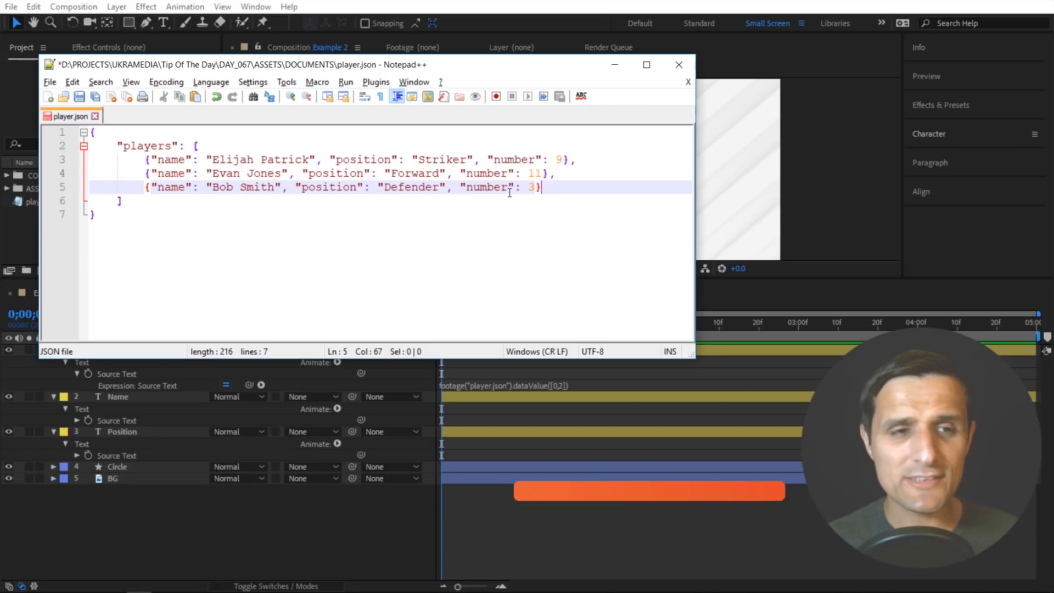
- Save the edited file as a new JSON file named players in the DOCUMENTS folder
key("ctrl+alt+s")
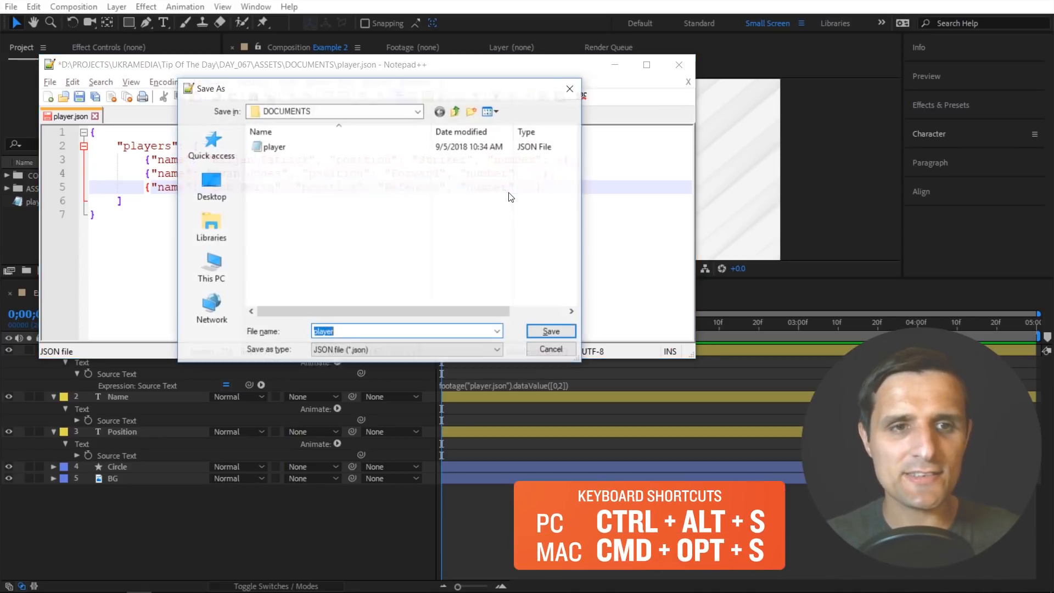
left_click(265, 147)
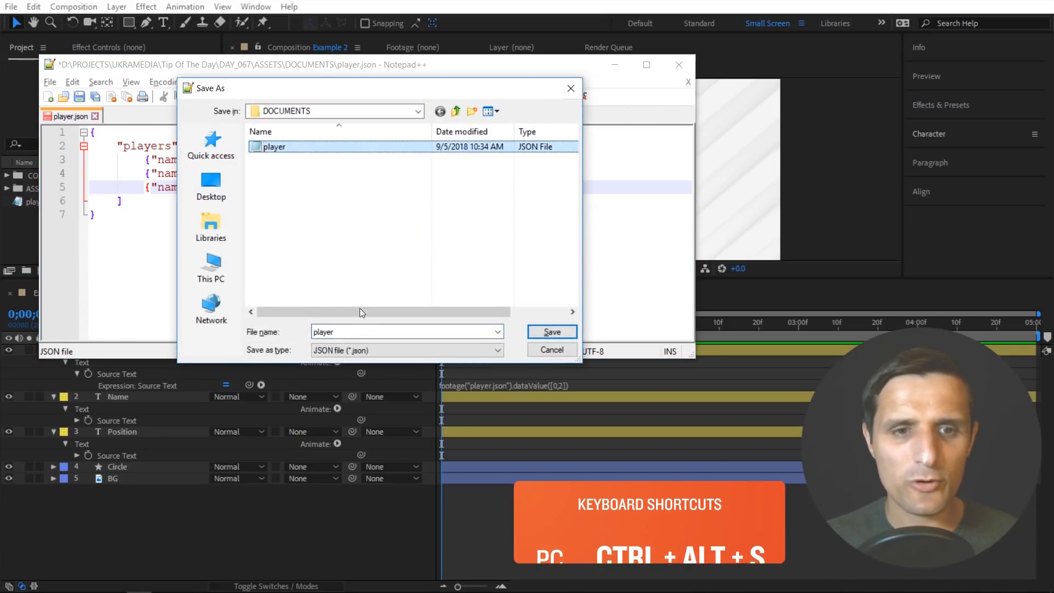
left_click(363, 332)
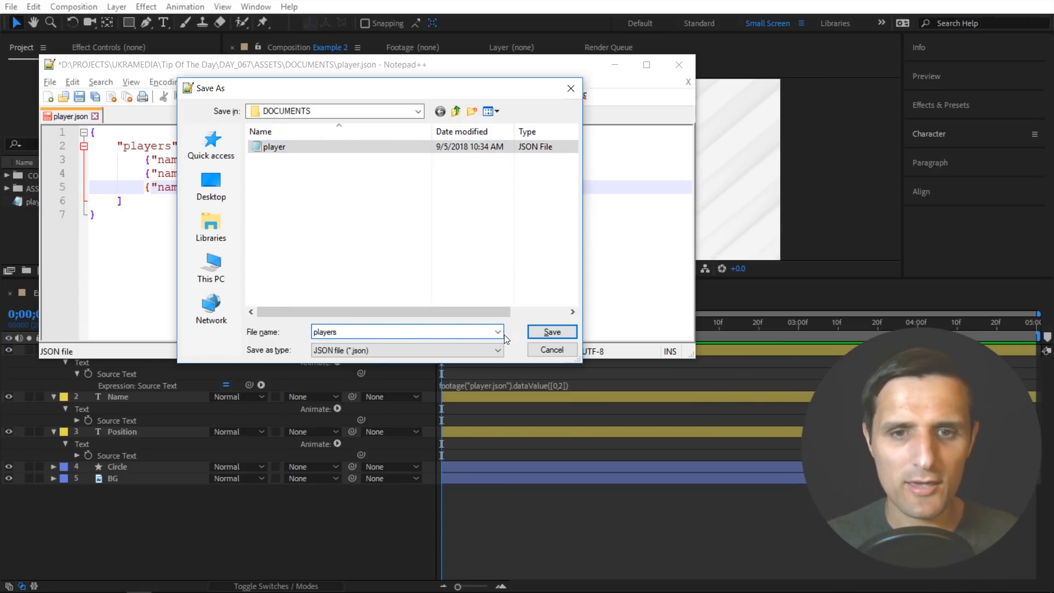
left_click(544, 331)
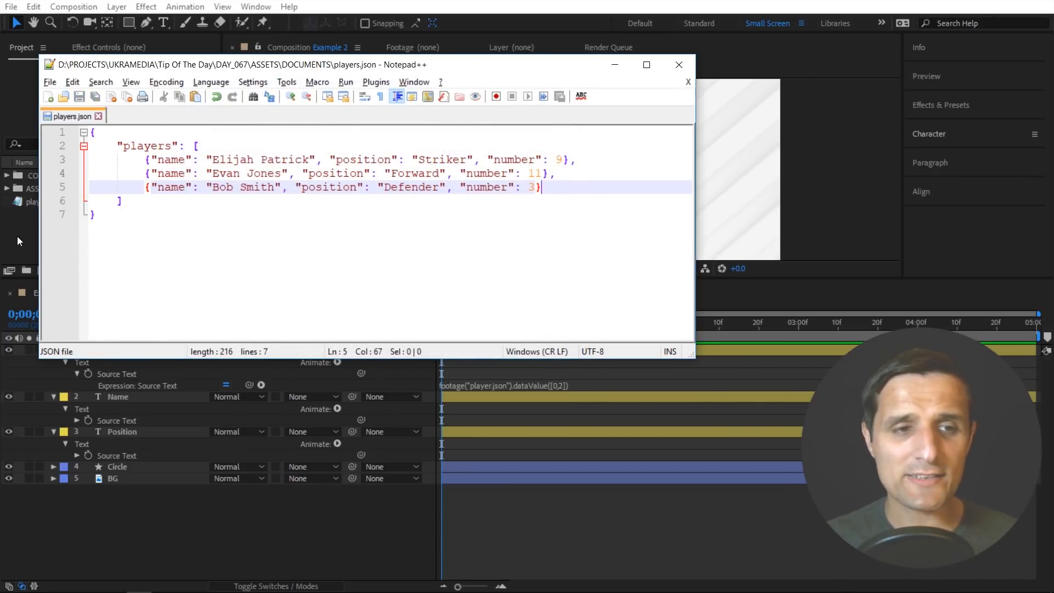
- Switch to After Effects, import players.json and add it to the Example 2 composition as the top layer
left_click(18, 236)
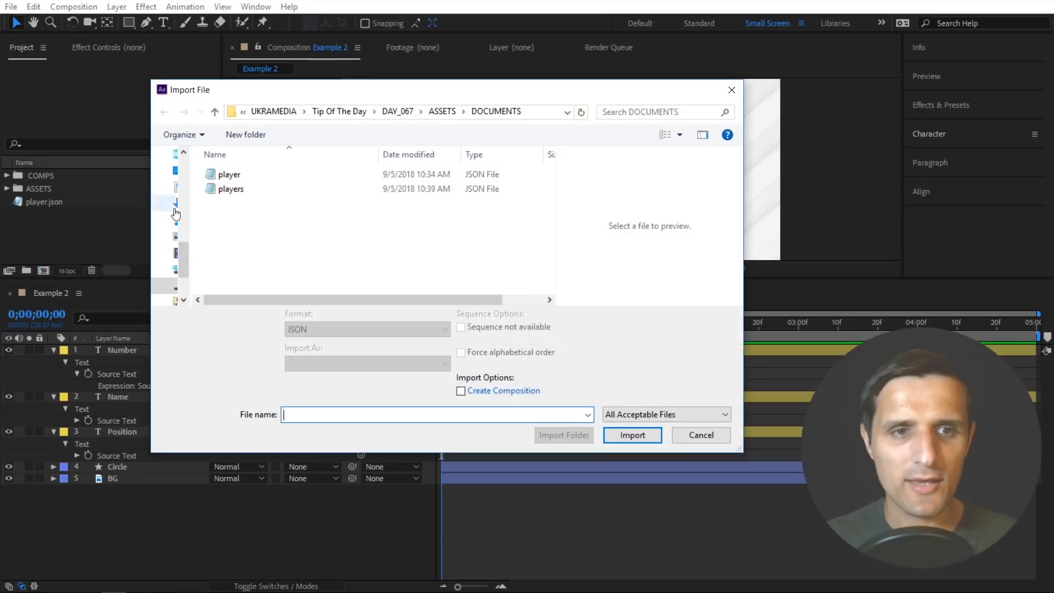
double_click(236, 190)
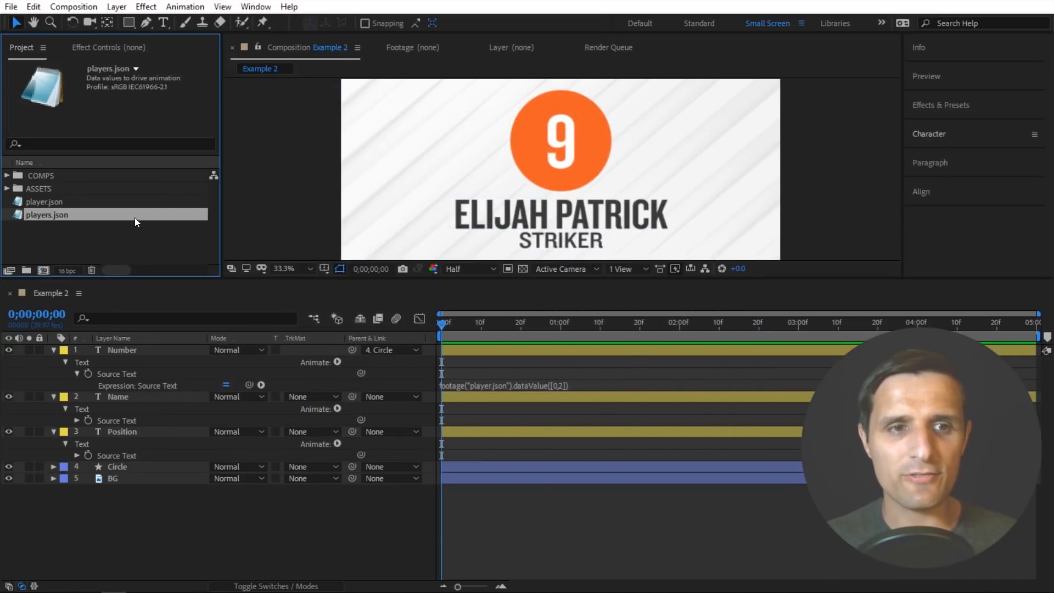
left_click_drag(134, 218, 173, 346)
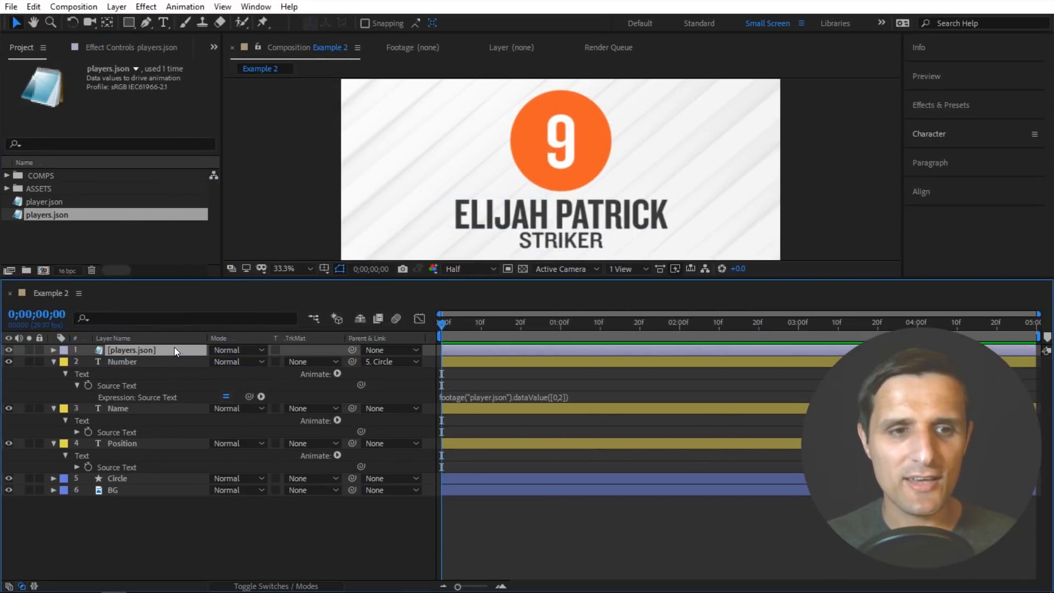
- Expand the players.json layer's data to reveal the name, position and number properties of players 0 and players 1
left_click(53, 350)
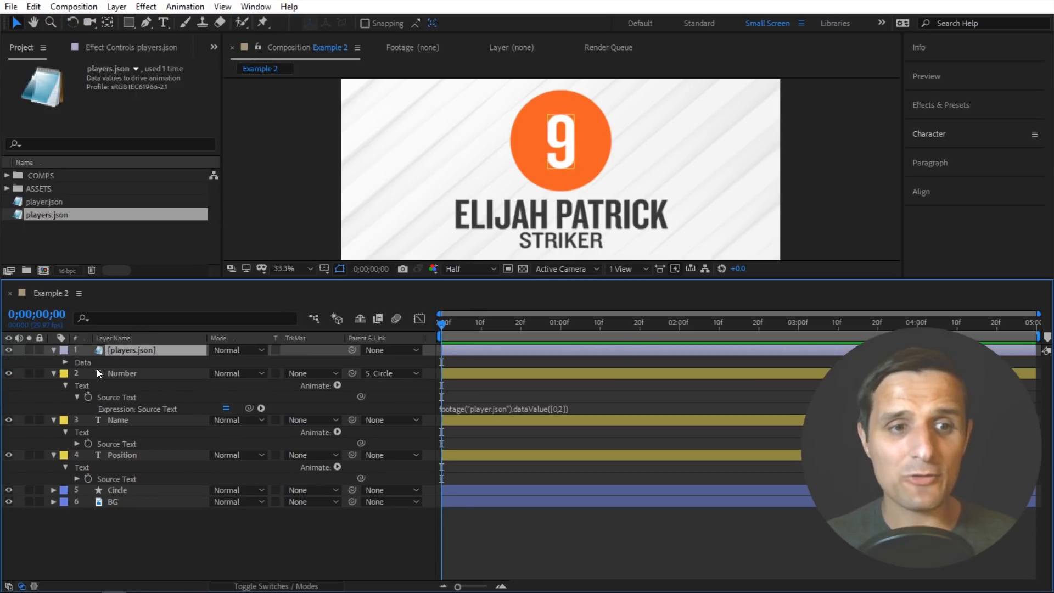
left_click(64, 363)
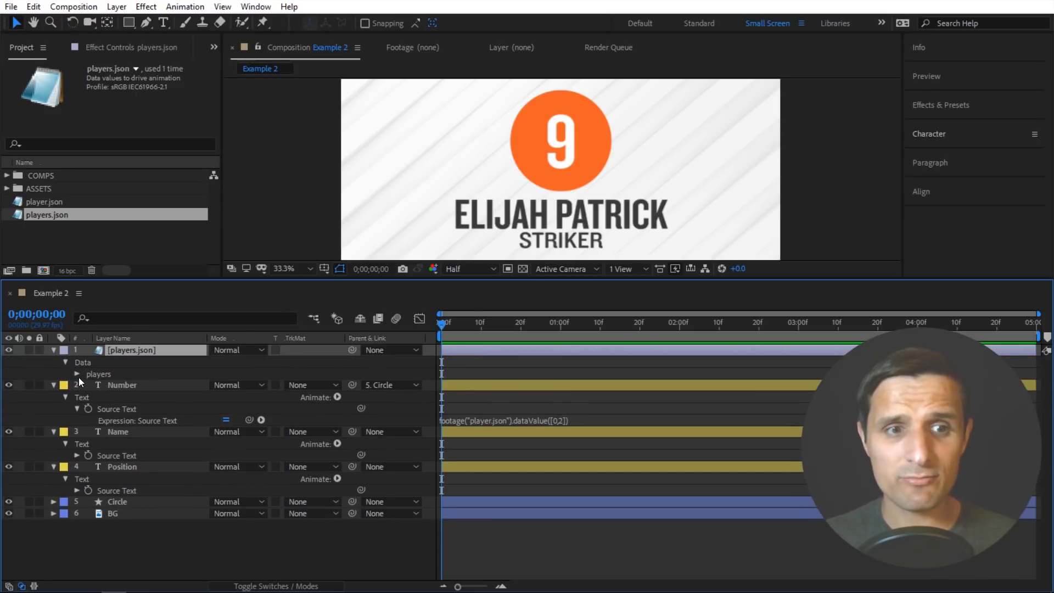
left_click(76, 374)
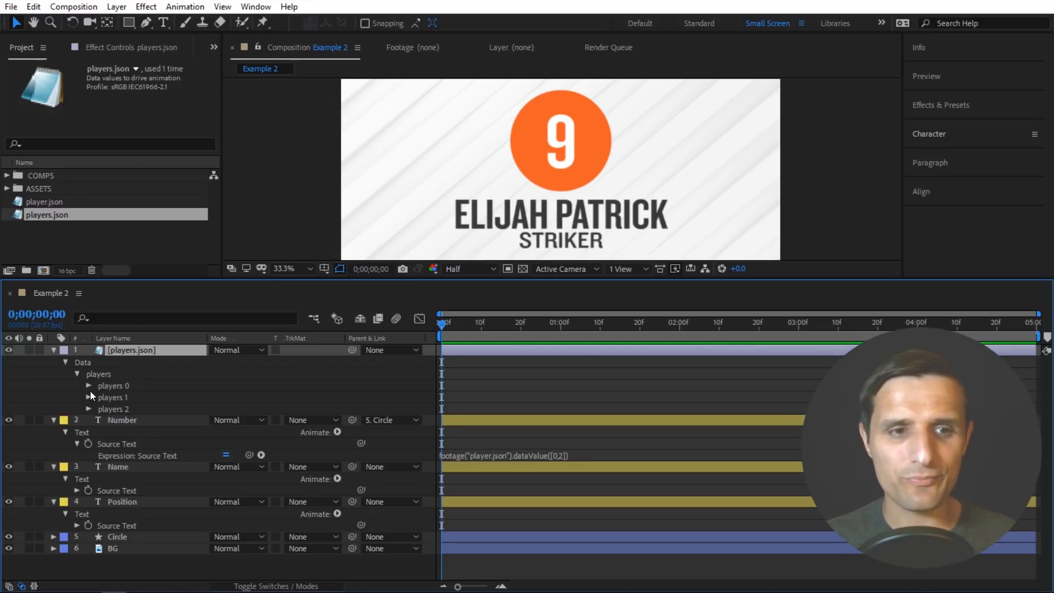
left_click(89, 386)
left_click(89, 432)
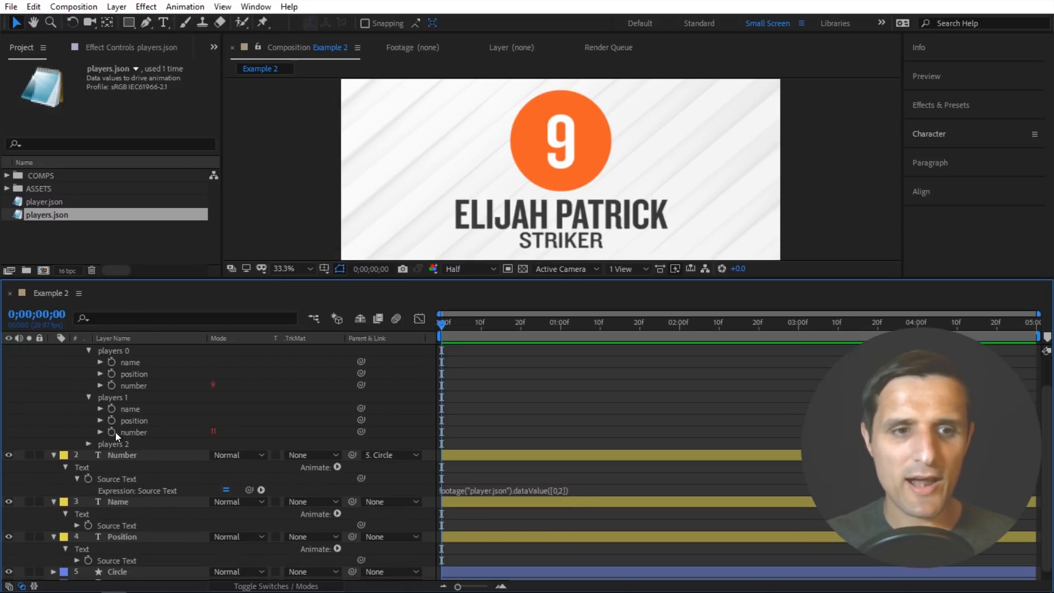
- Expand players 2 and try placing name and position properties from different players into the composition as text layers, undoing the placements
left_click(88, 443)
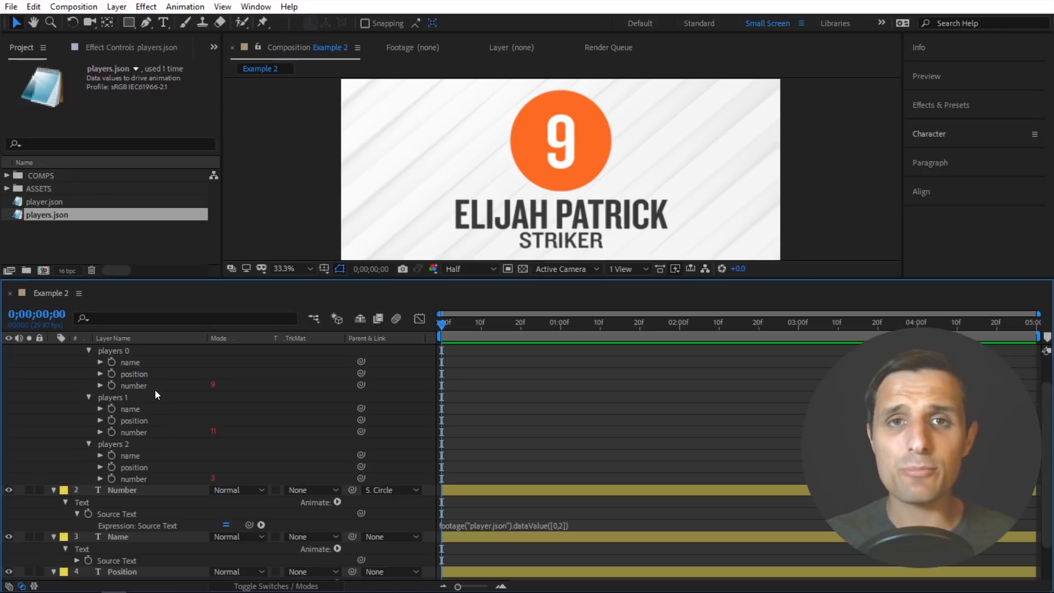
scroll(153, 388, "up", 3)
left_click_drag(129, 396, 459, 142)
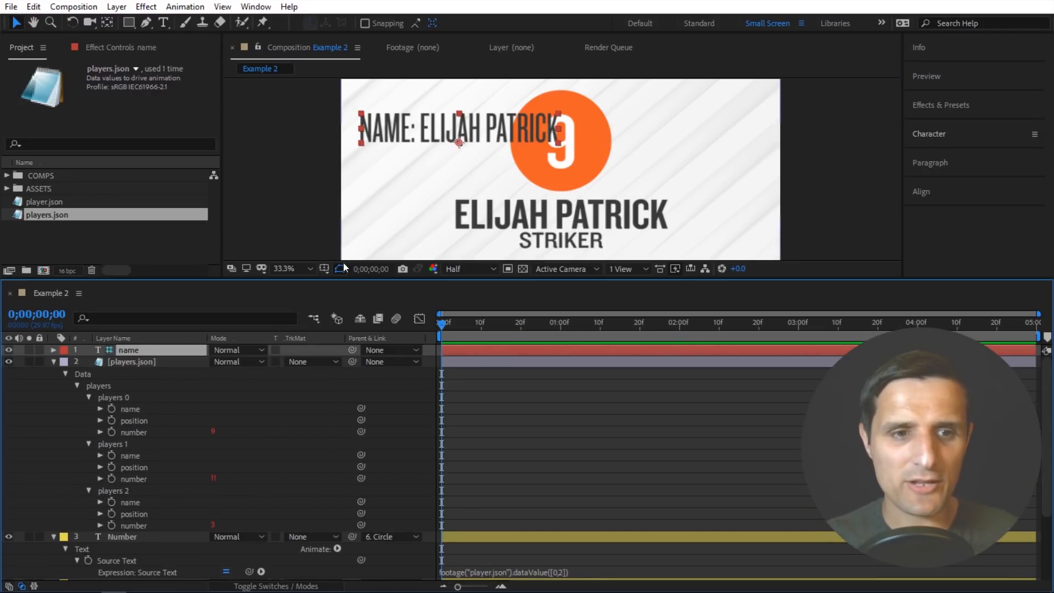
key("ctrl+z")
left_click_drag(137, 409, 407, 147)
key("ctrl+z")
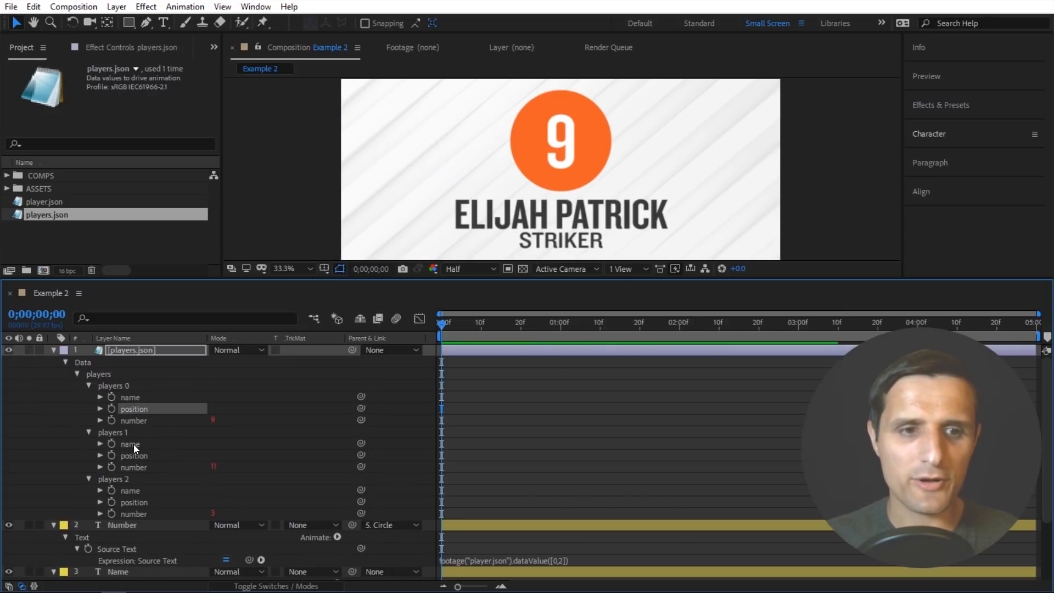
left_click_drag(132, 446, 406, 146)
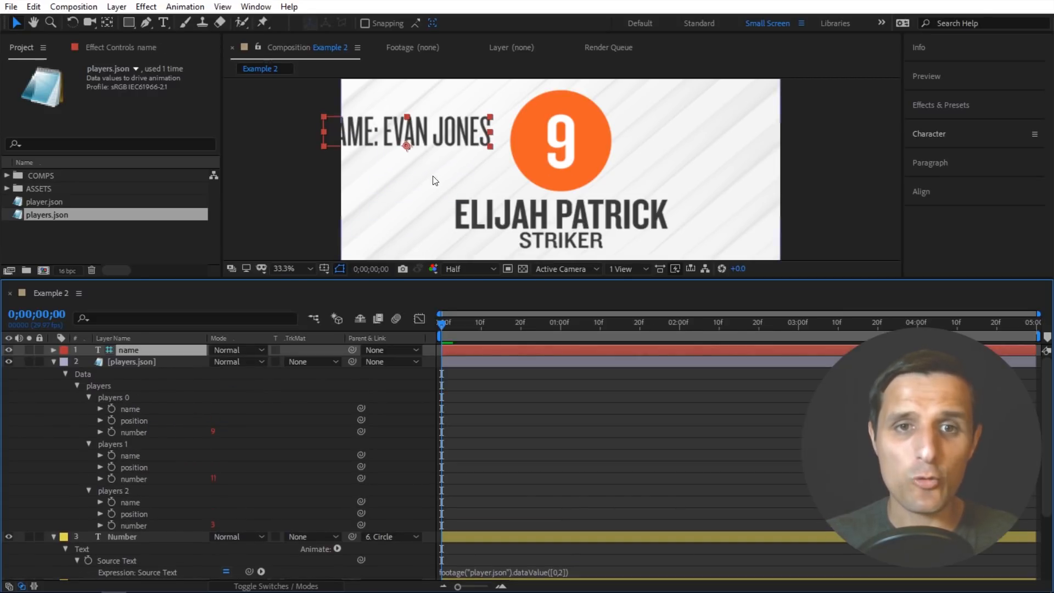
key("ctrl+z")
left_click_drag(134, 491, 428, 145)
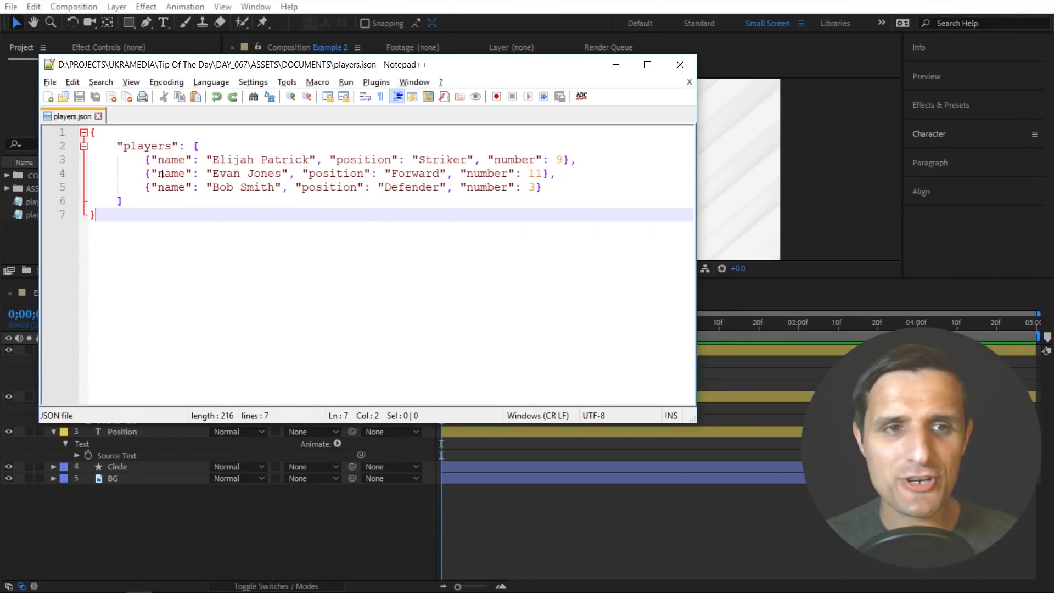
- Switch to Notepad++, rename the "players" key in players.json to "teamOne" and copy its whole array block
left_click_drag(172, 147, 126, 147)
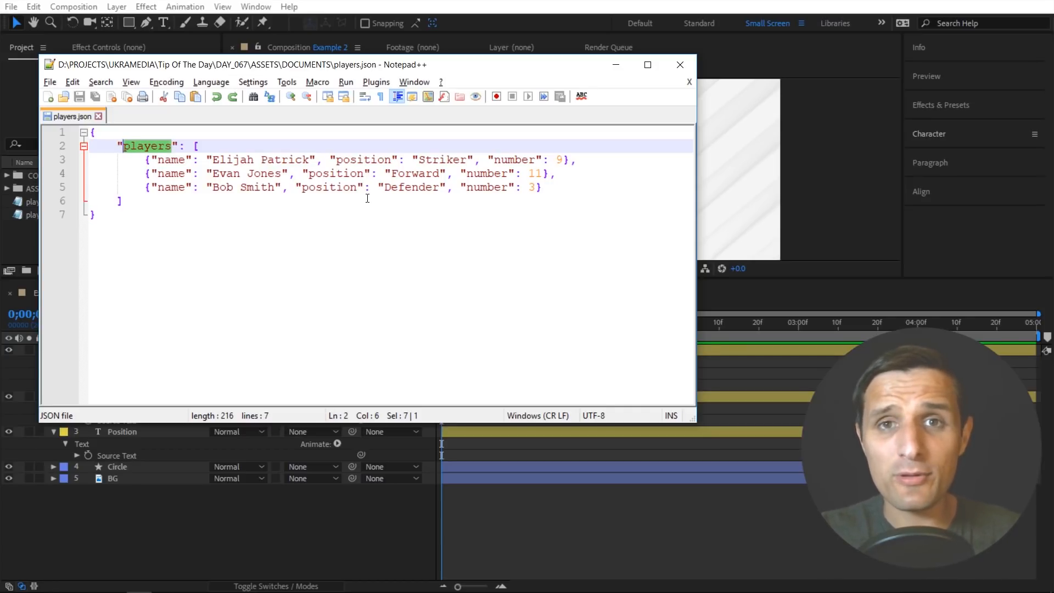
type("teamOne")
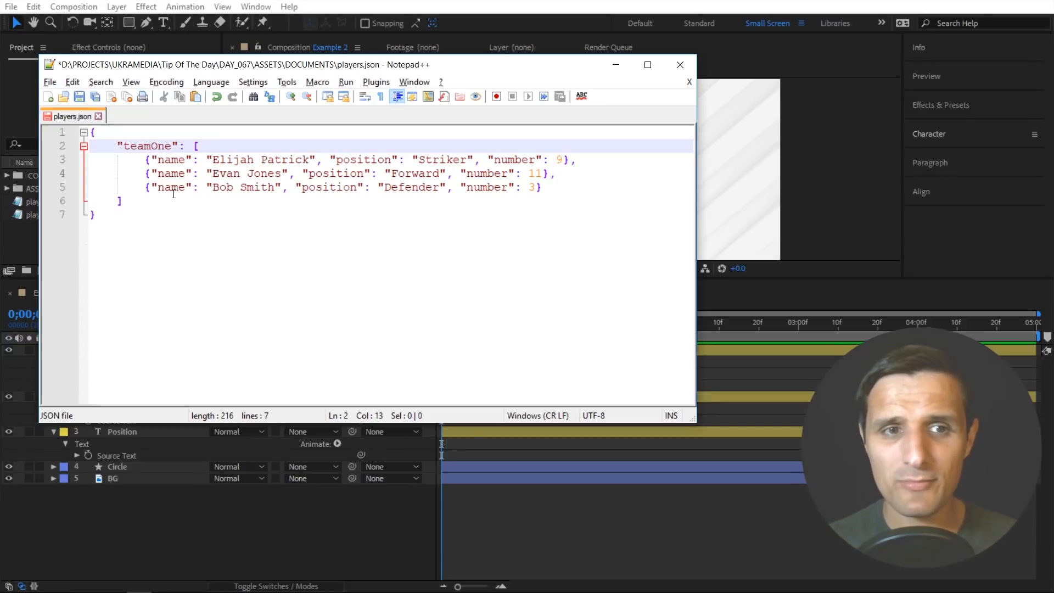
left_click_drag(123, 201, 118, 144)
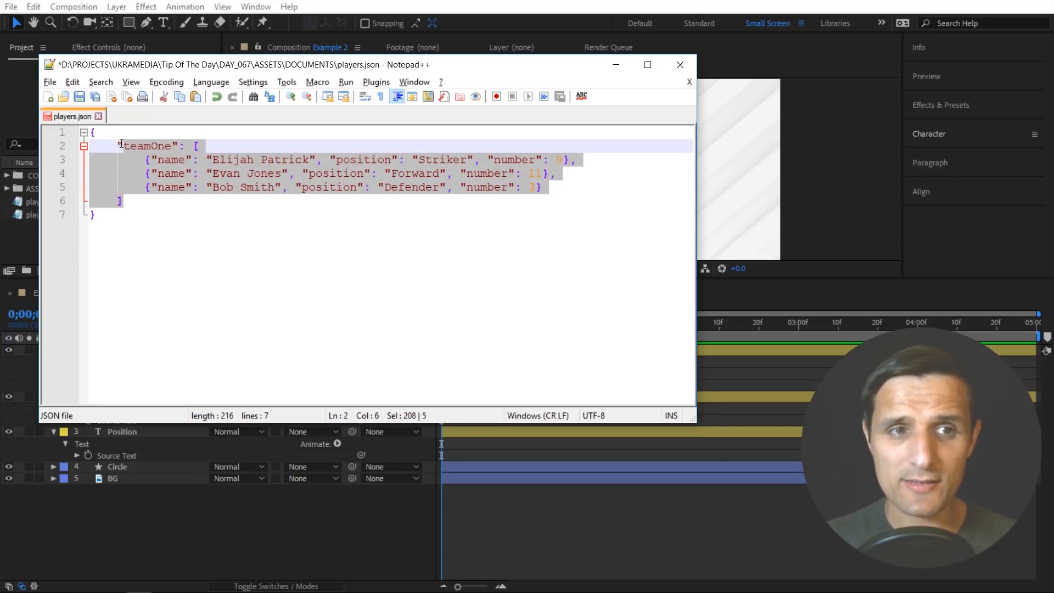
key("ctrl+c")
- Paste the copied block after the teamOne array, separated by a comma, and rename its key to "teamTwo"
left_click(145, 206)
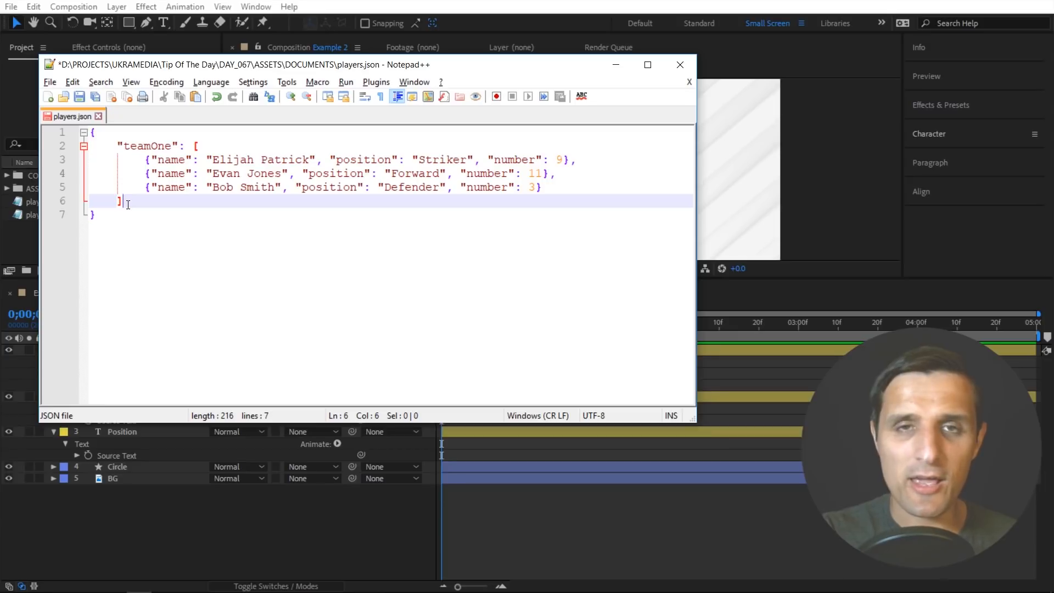
type(",")
key("Return")
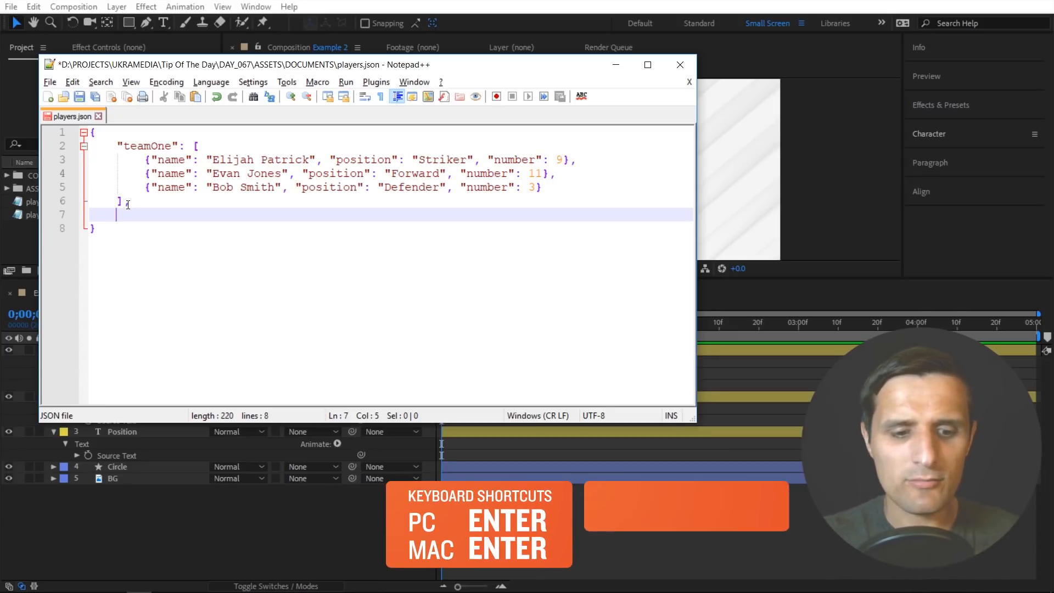
key("ctrl+v")
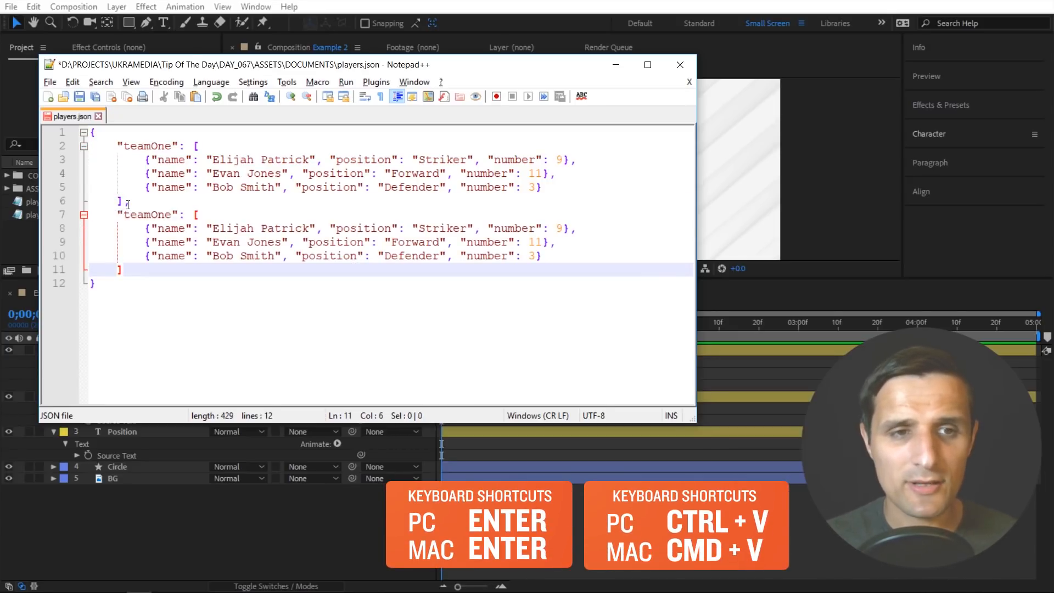
left_click_drag(171, 214, 151, 214)
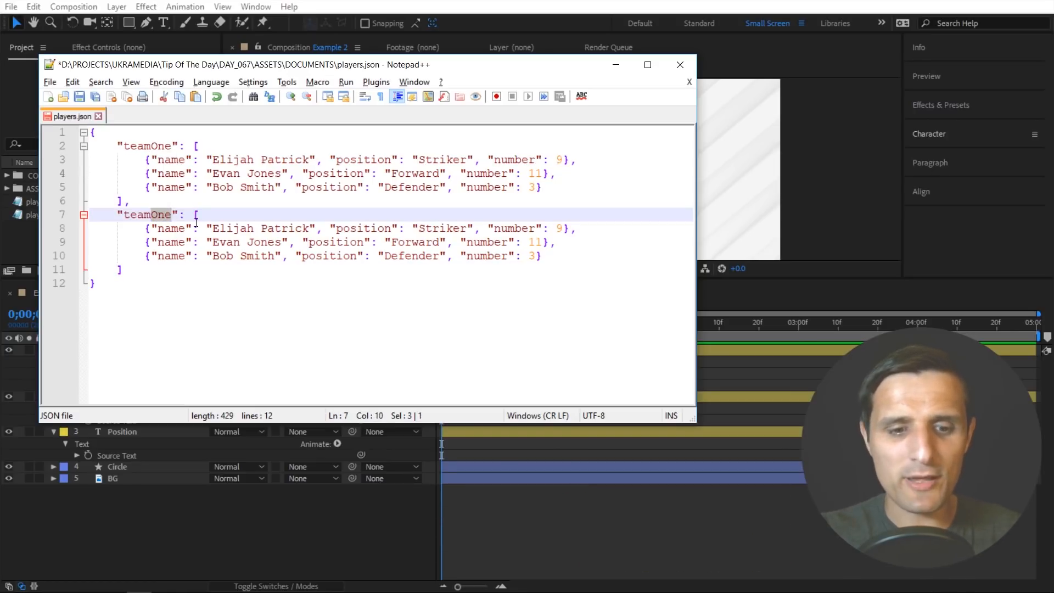
type("Two")
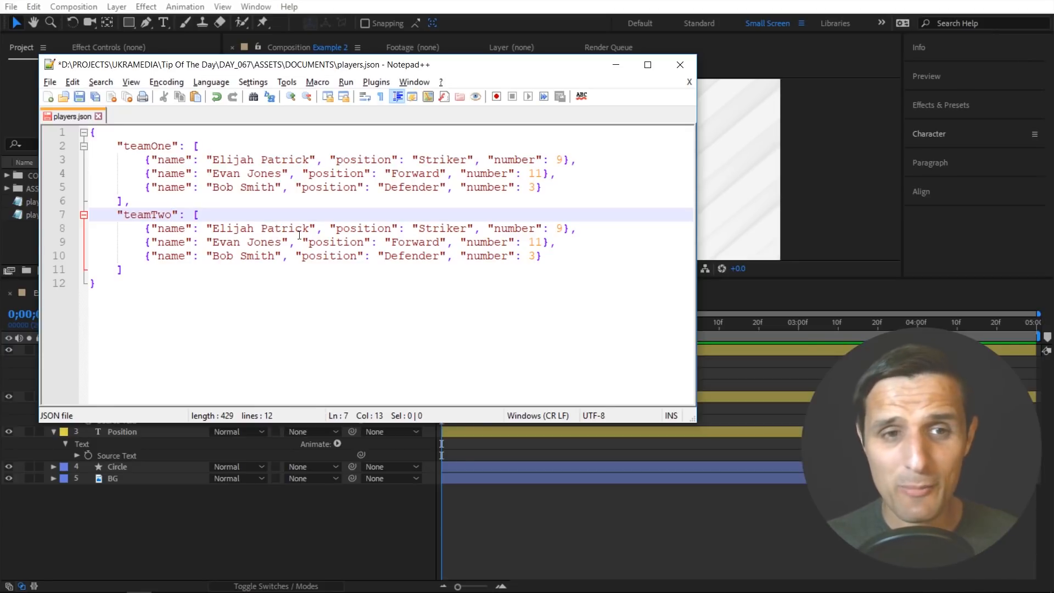
- Add a third comma-separated copy of the block after the teamTwo array and rename its key to "teamThree"
left_click(142, 269)
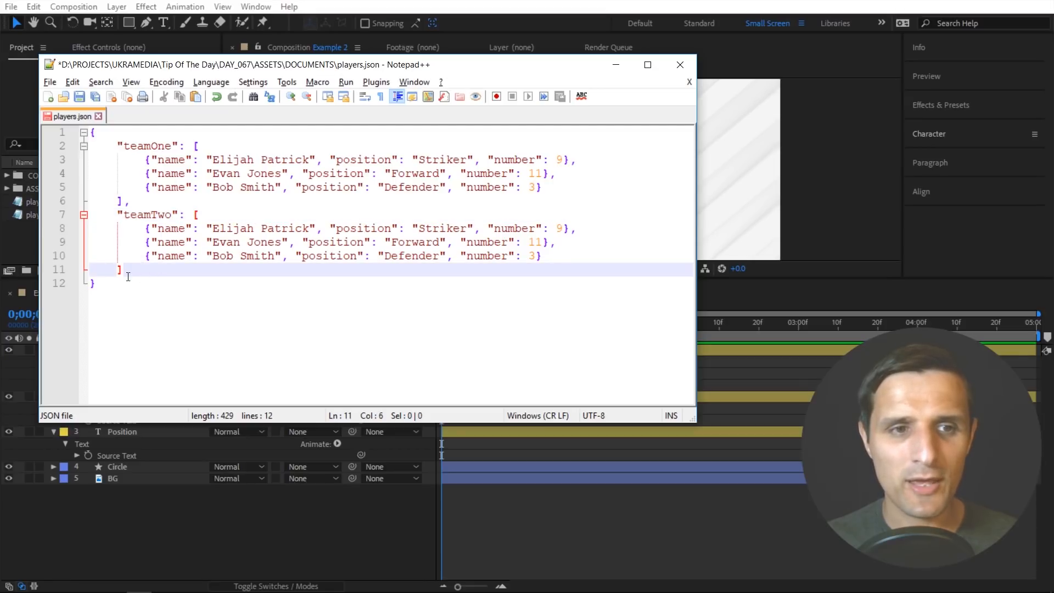
type(",")
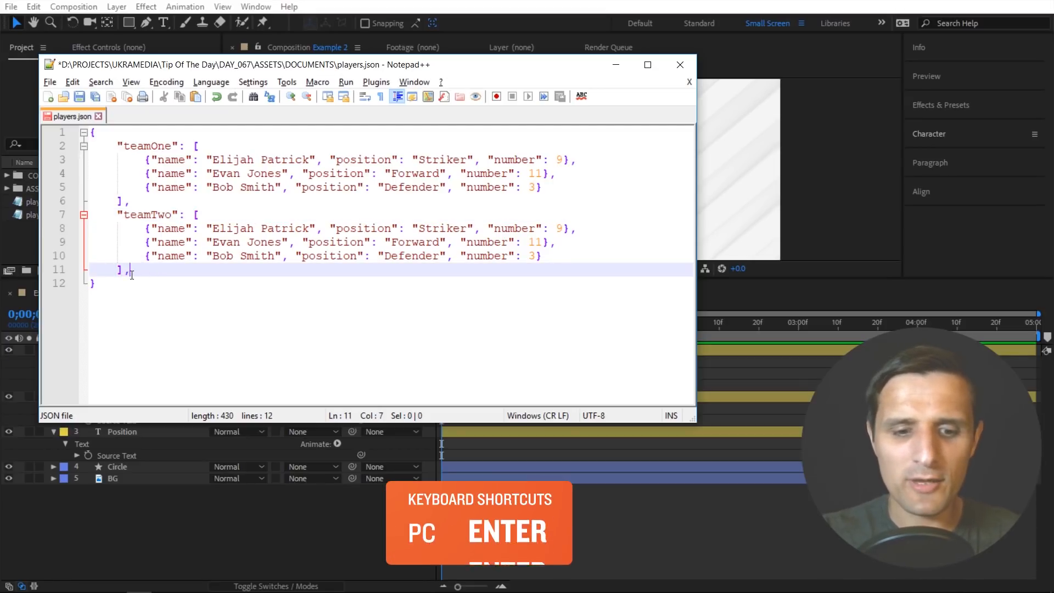
key("Return")
key("ctrl+v")
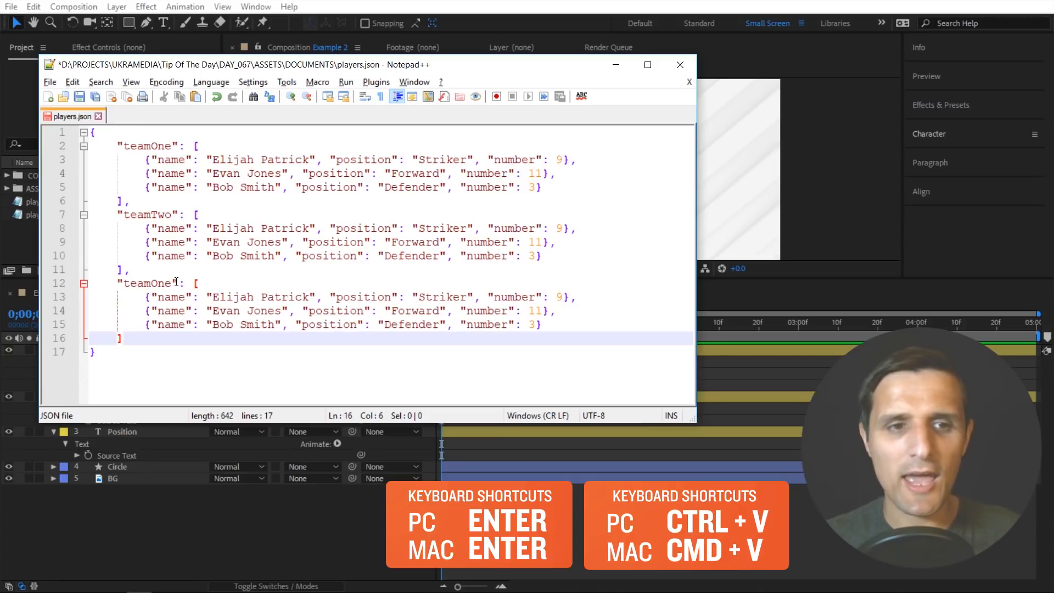
left_click_drag(171, 282, 151, 283)
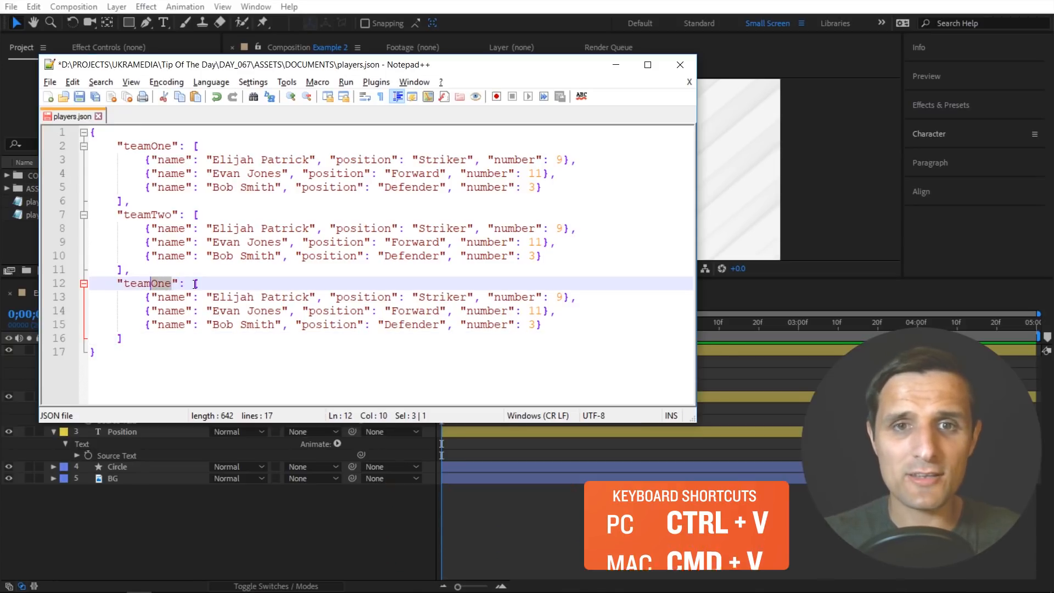
type("Three")
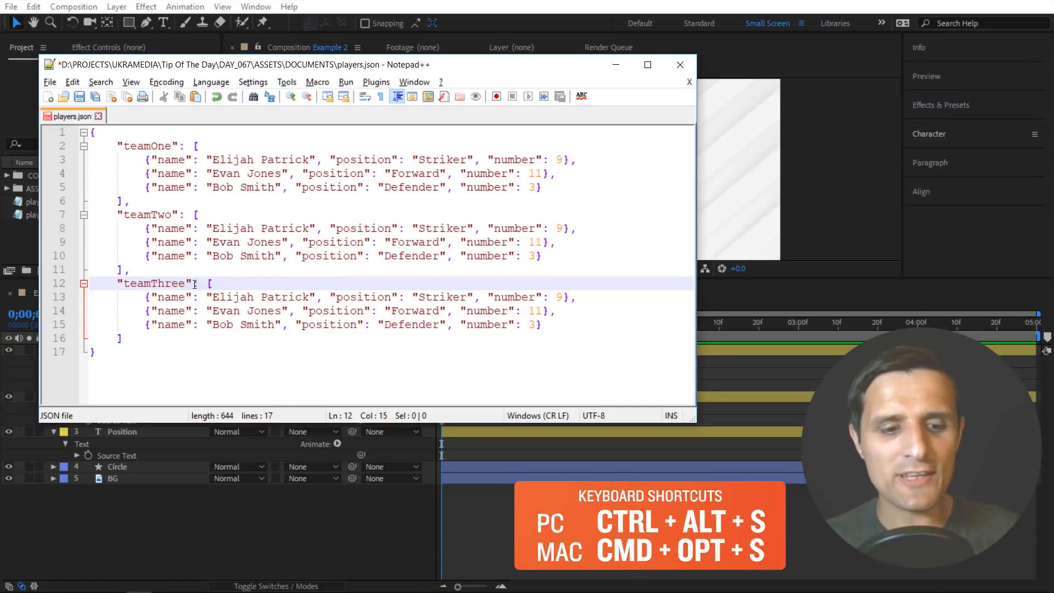
- Save the edited file as a new JSON file named teams in the DOCUMENTS folder
key("ctrl+alt+s")
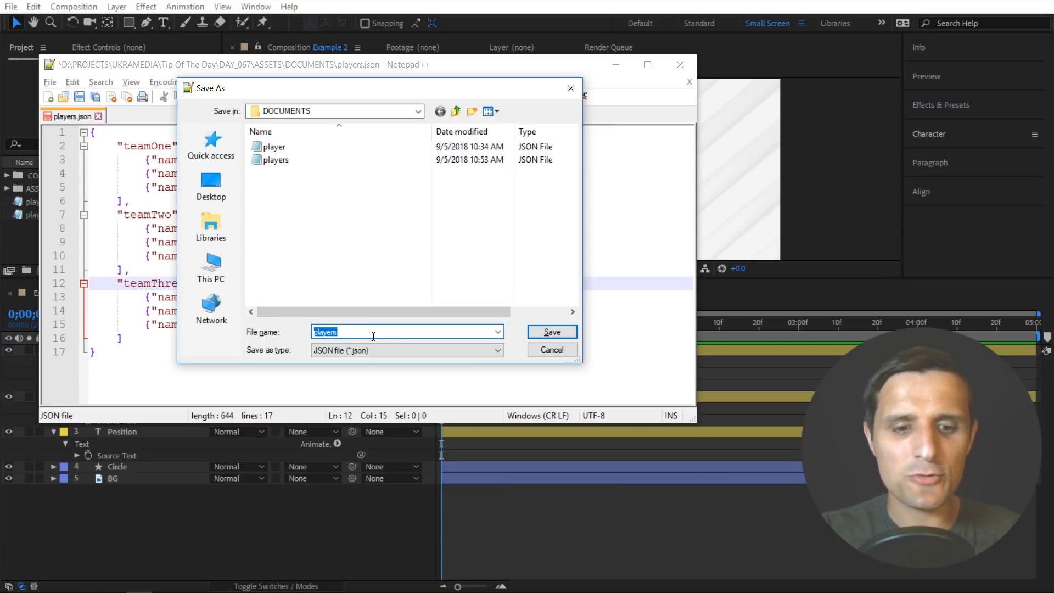
type("teams")
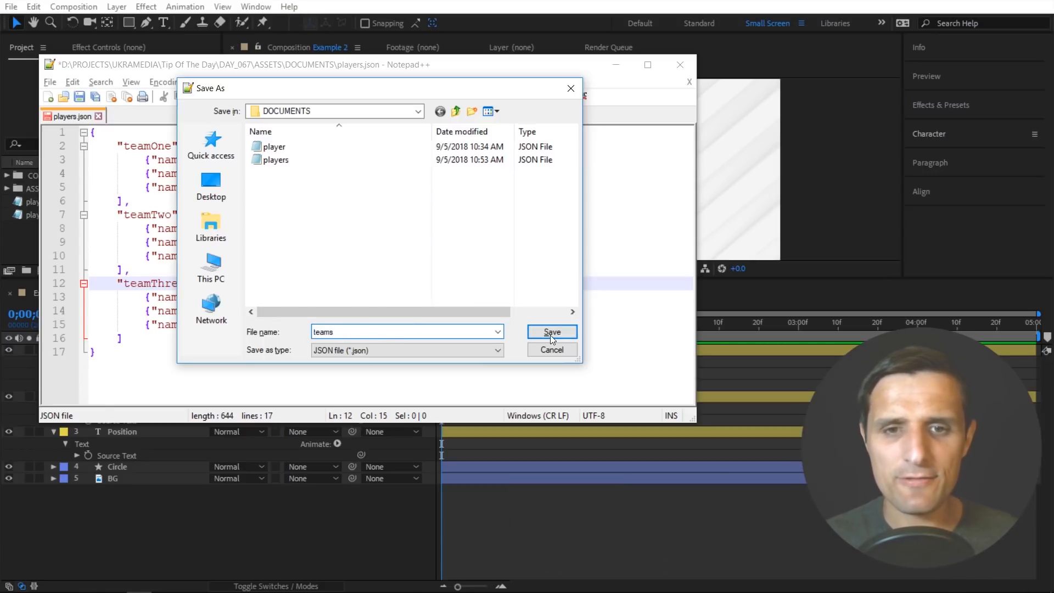
left_click(551, 333)
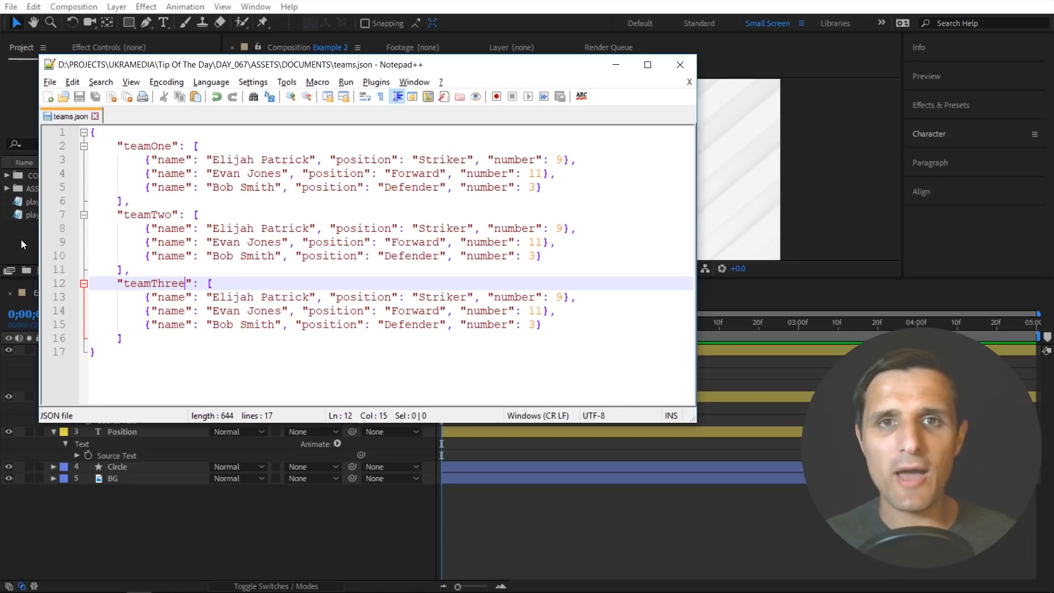
- Switch to After Effects, import teams.json and add it to the Example 2 composition as the top layer
left_click(21, 239)
double_click(101, 239)
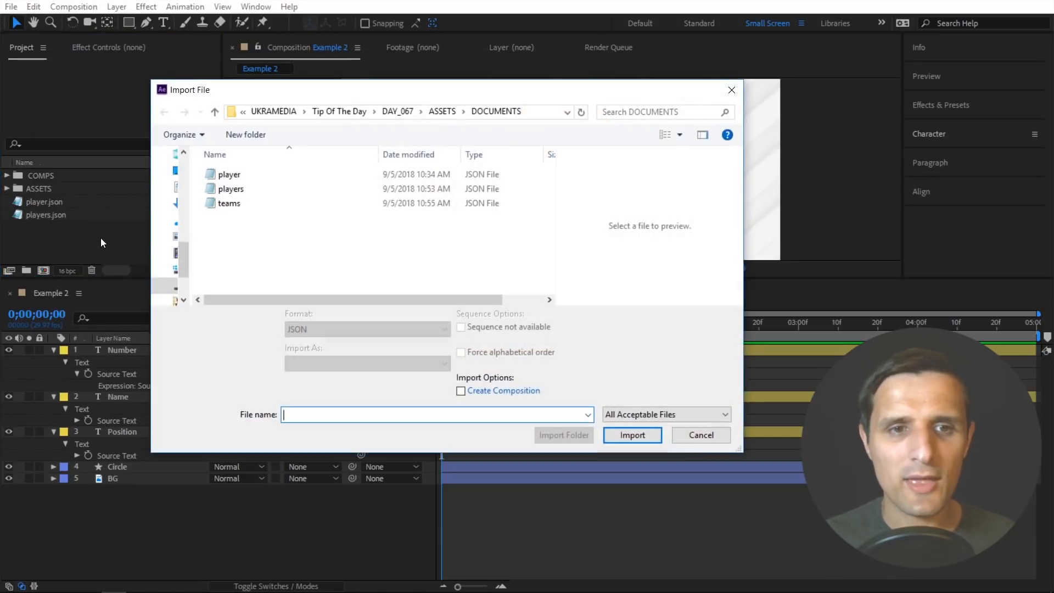
left_click(229, 207)
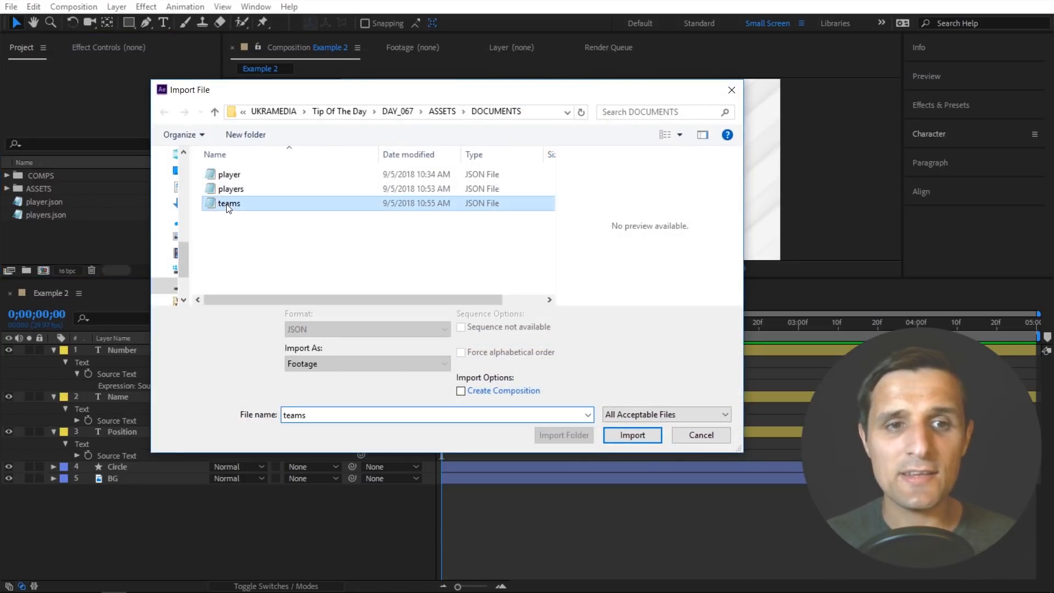
double_click(235, 201)
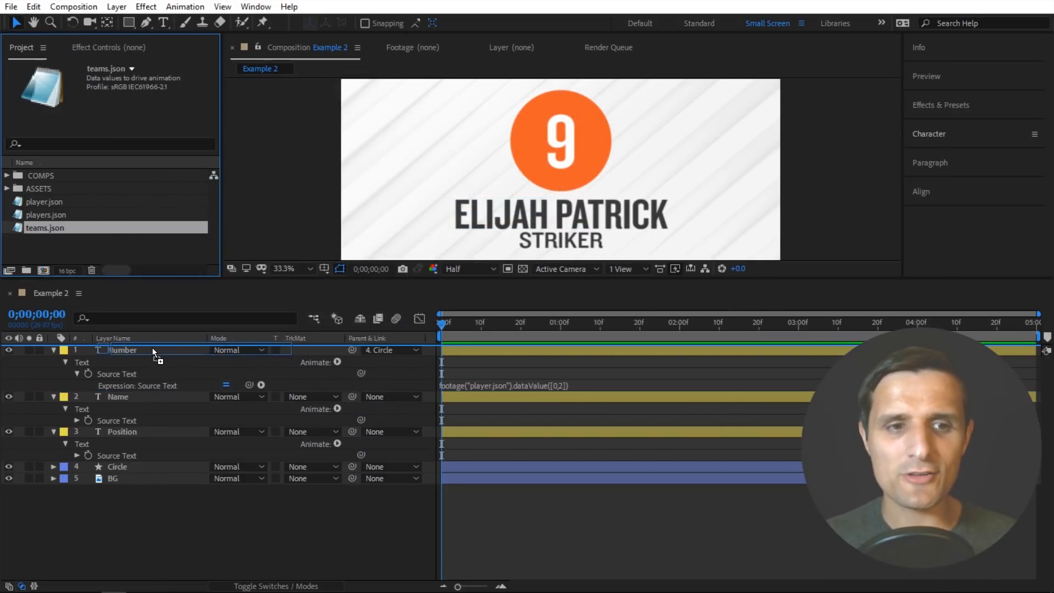
left_click(160, 361)
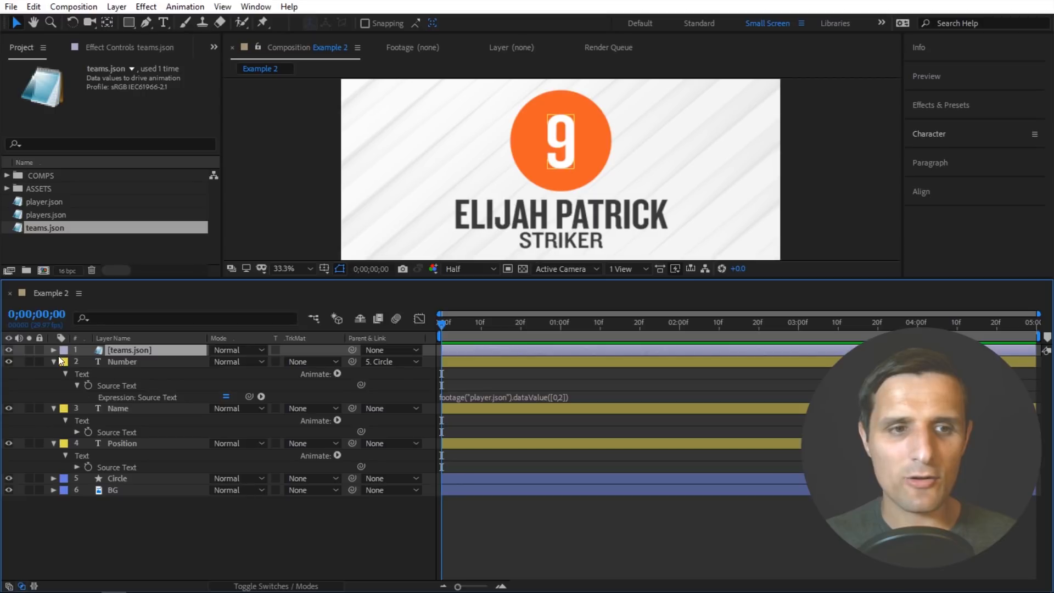
- Expand the teams.json layer's data to examine the first player's properties under teamOne and the first player entry under teamThree
left_click(53, 350)
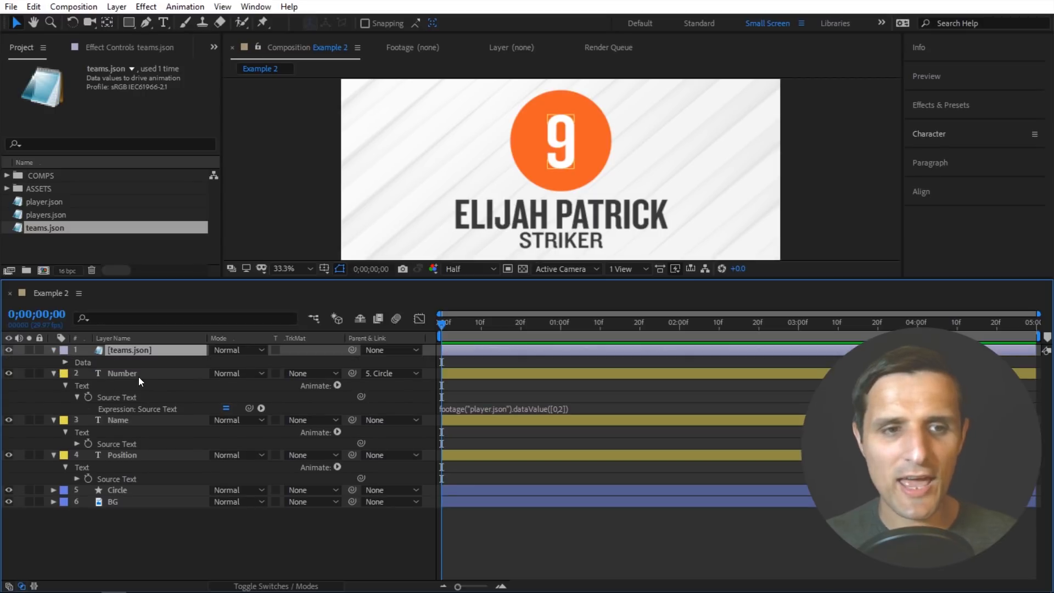
left_click(65, 363)
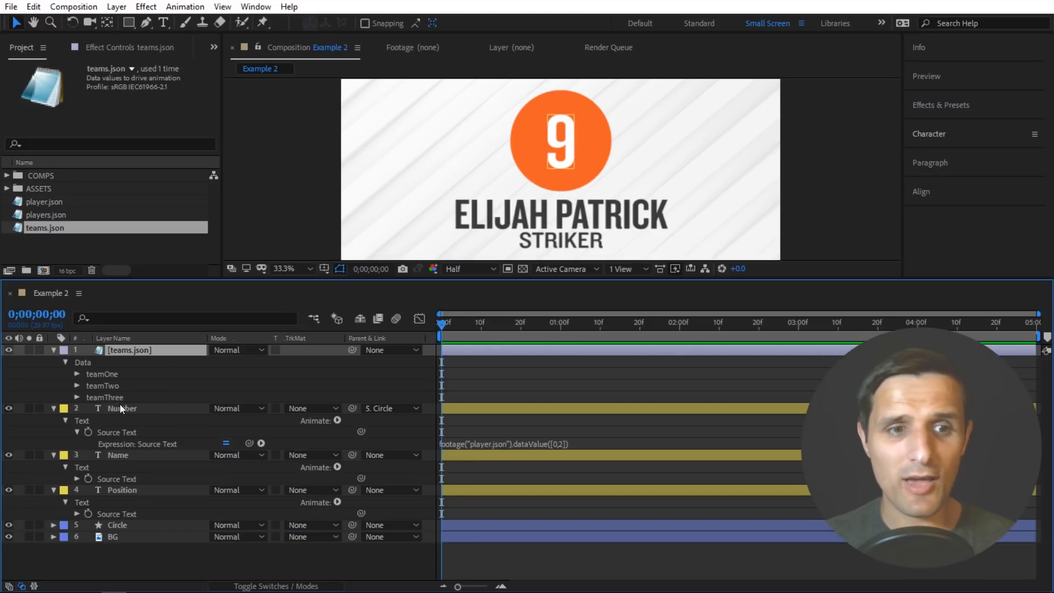
left_click(78, 375)
left_click(88, 385)
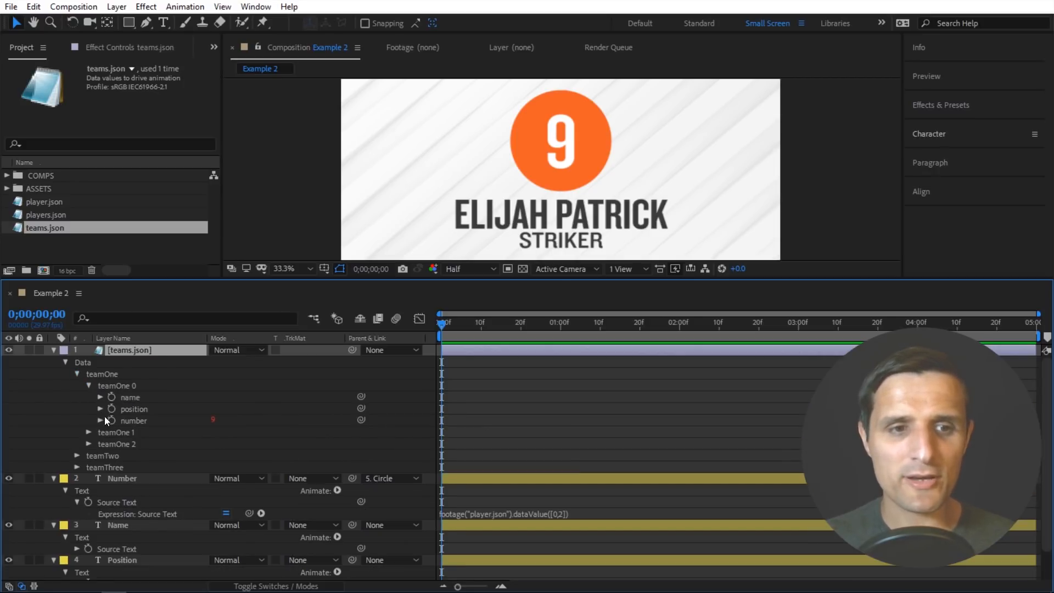
left_click(78, 374)
left_click(77, 397)
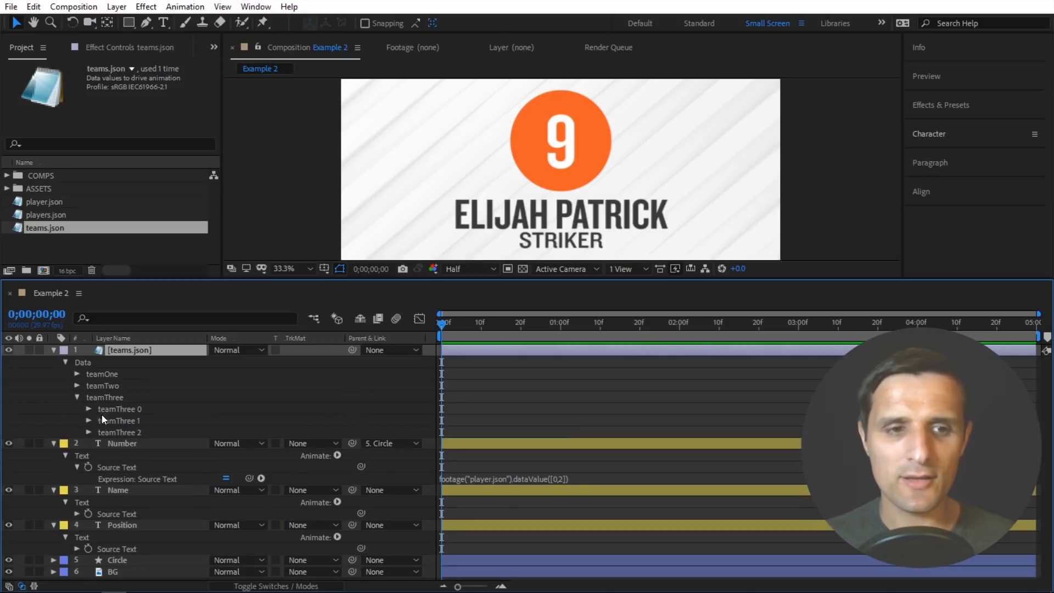
left_click(88, 409)
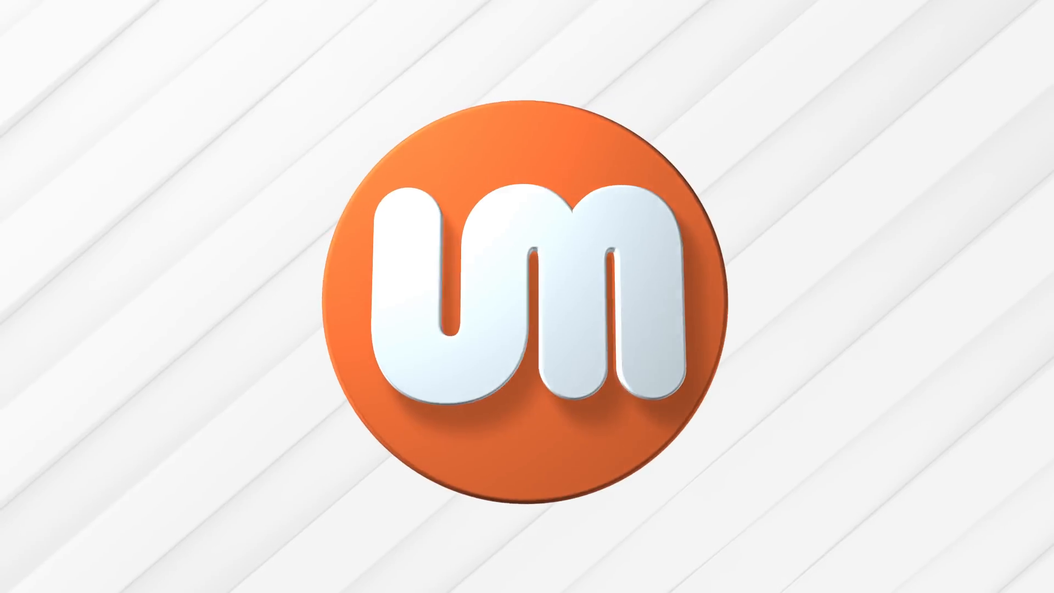